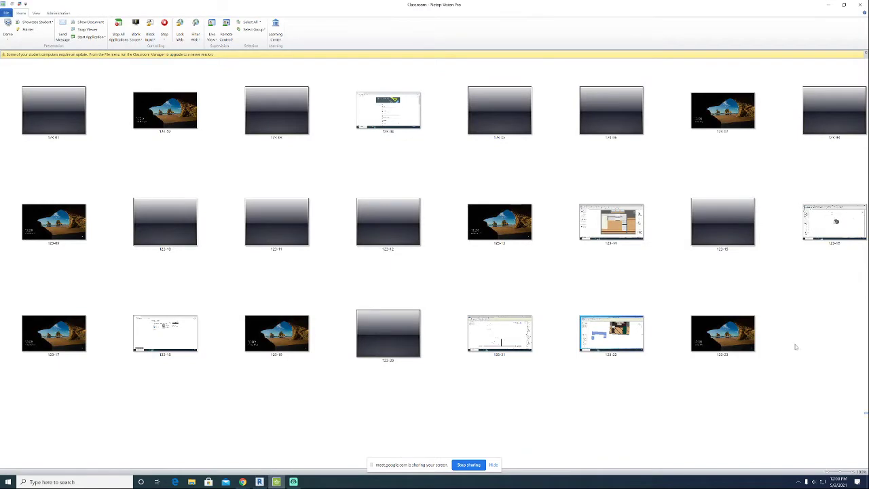
Bring the Revit countertop project to the front and maximize its window.
left_click_drag(864, 410, 18, 62)
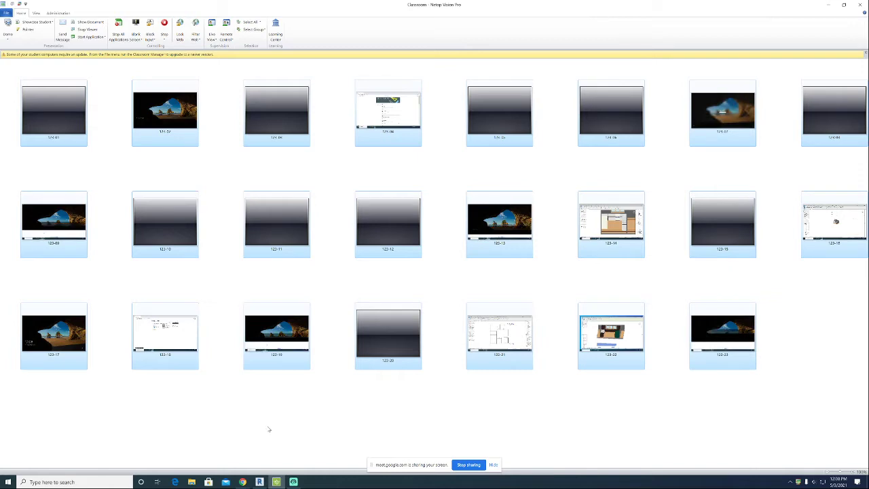
left_click(260, 481)
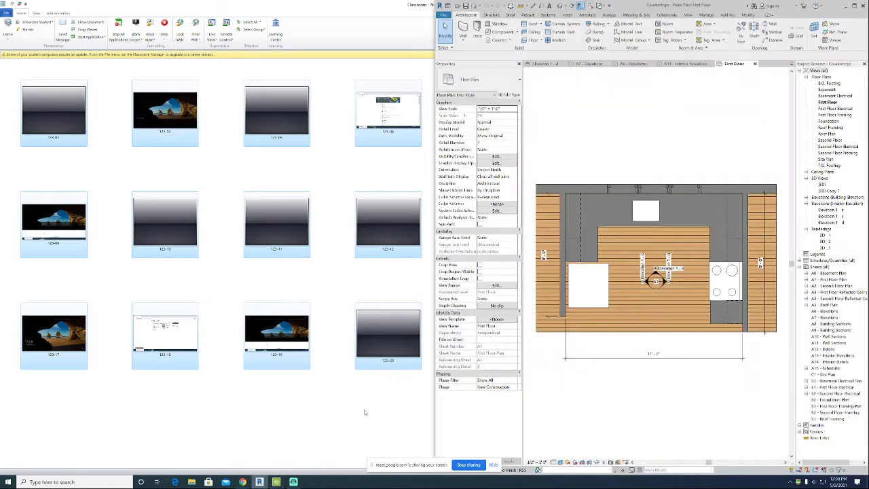
left_click(243, 481)
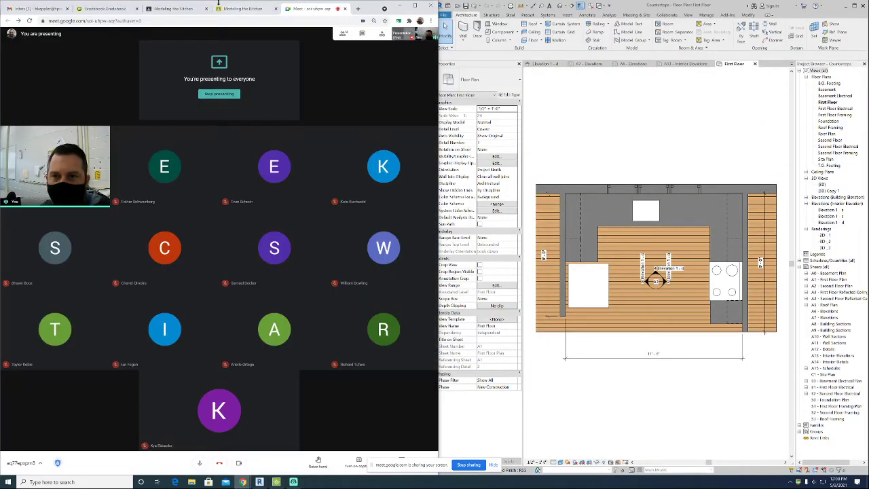
left_click(613, 119)
left_click(854, 5)
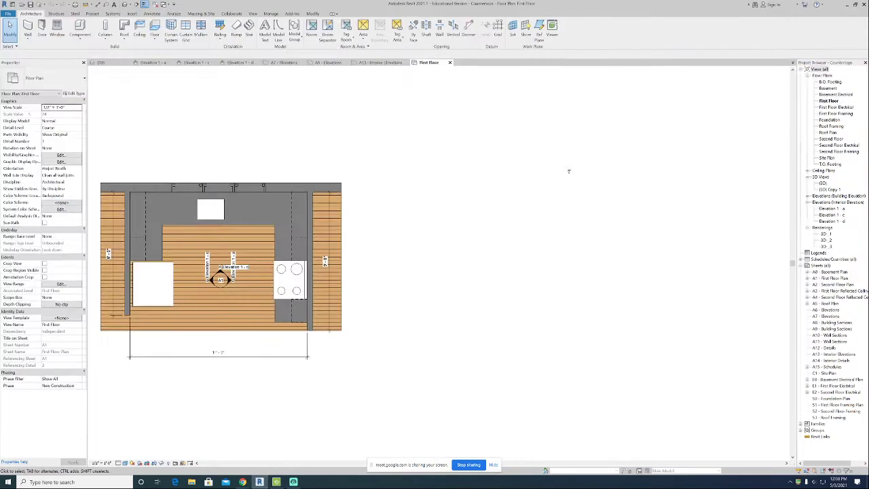
Open the default 3D view and zoom and orbit around the kitchen model.
left_click(124, 5)
middle_click_drag(459, 197, 476, 231, "shift")
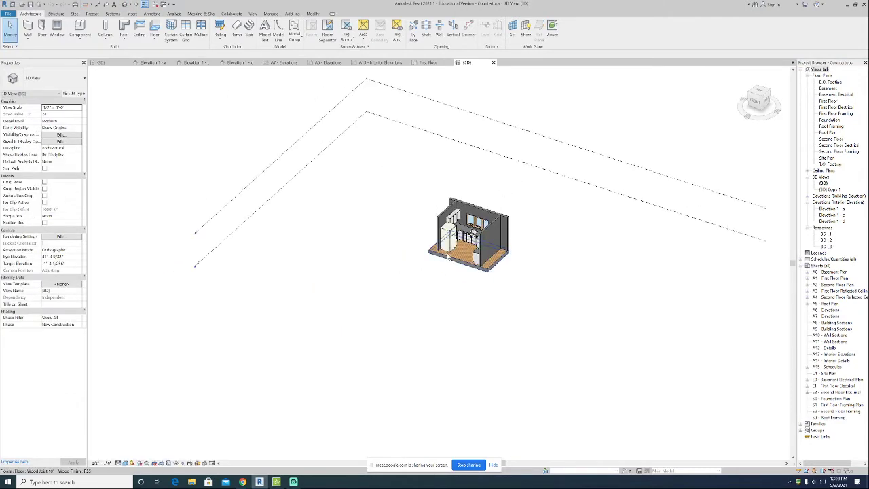
scroll(448, 255, "up", 5)
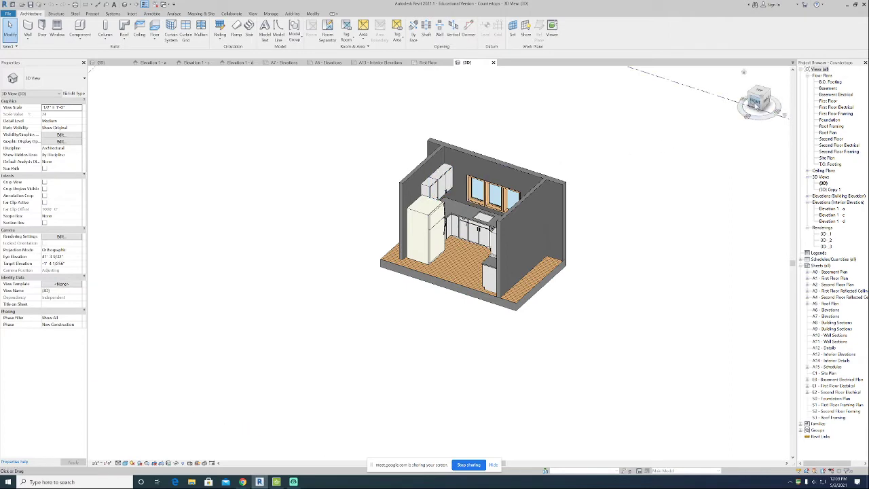
left_click_drag(757, 106, 156, 109)
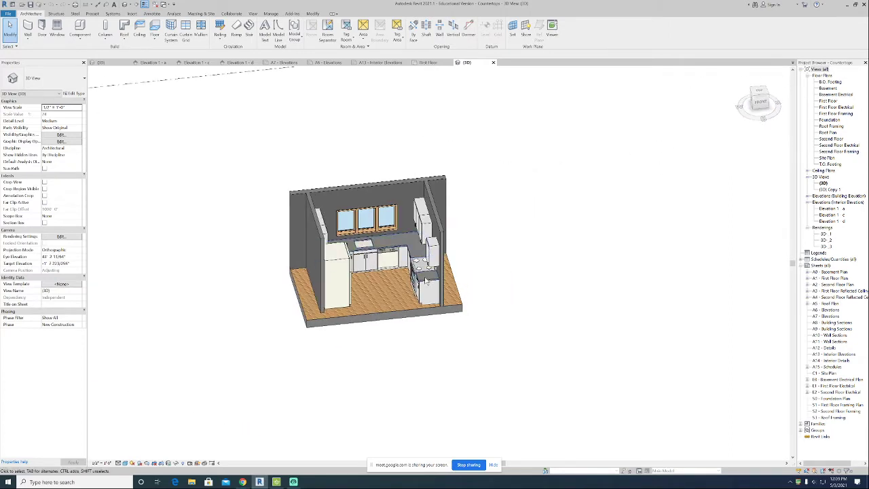
Review the Modeling the Kitchen assignment page in the browser, then return to the 3D model.
left_click(350, 252)
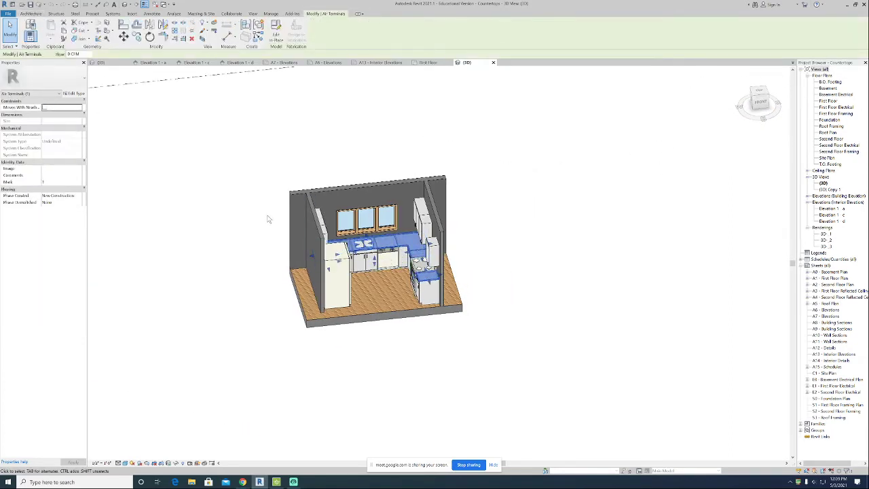
mouse_move(242, 481)
left_click(206, 448)
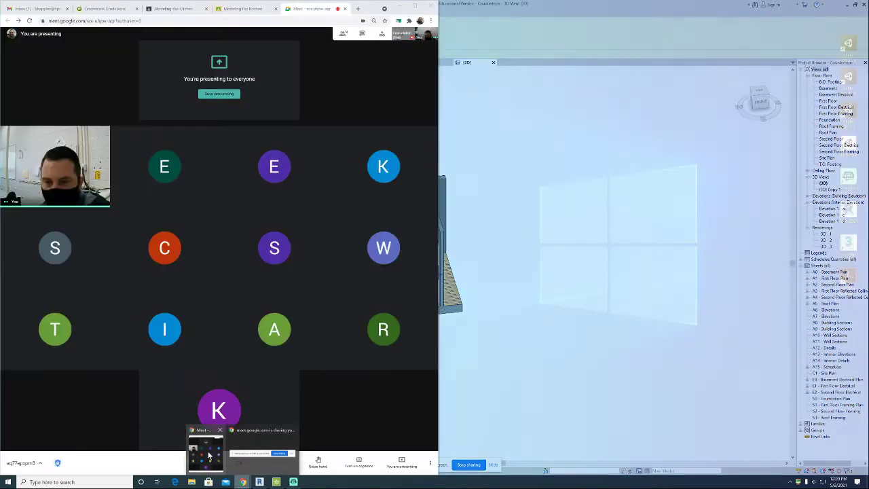
left_click(173, 8)
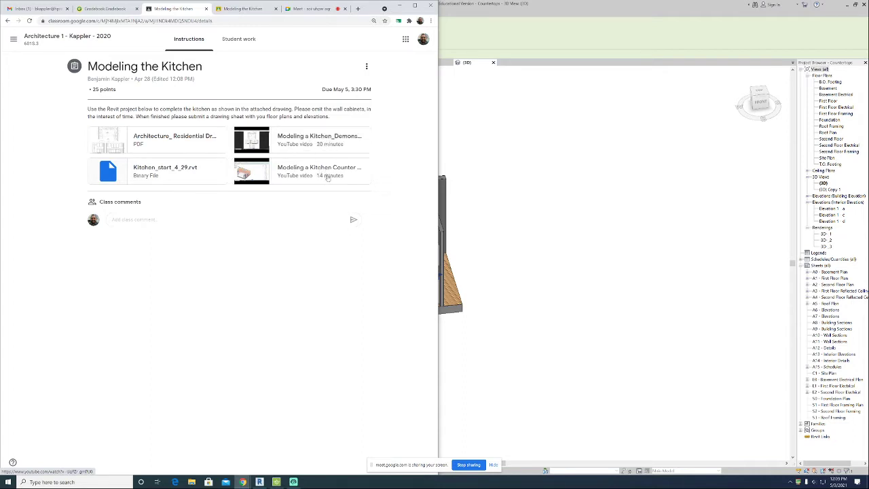
left_click(400, 5)
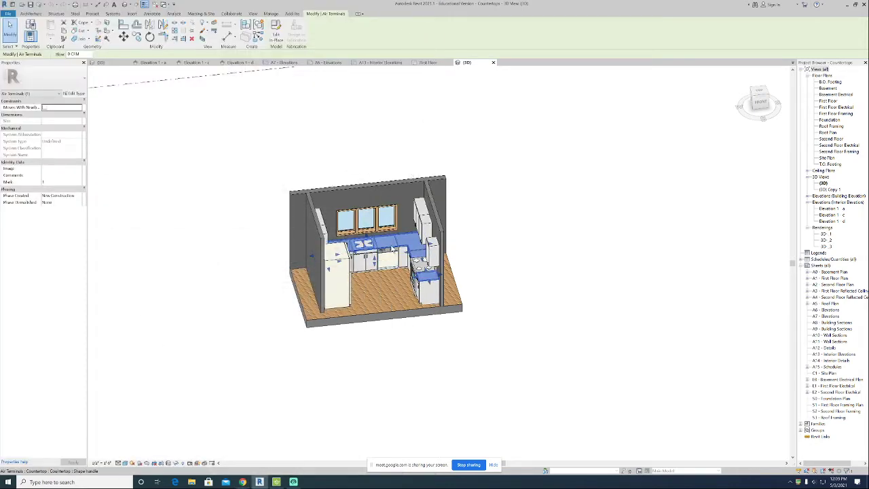
left_click(495, 266)
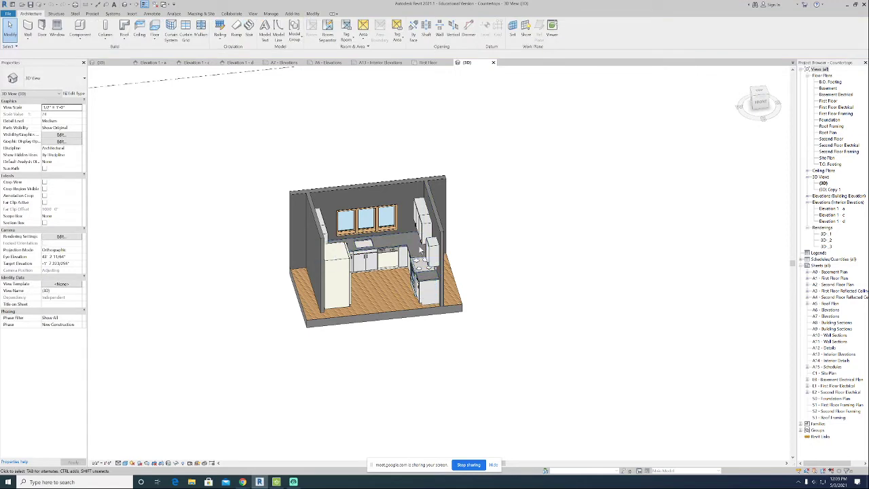
left_click(80, 35)
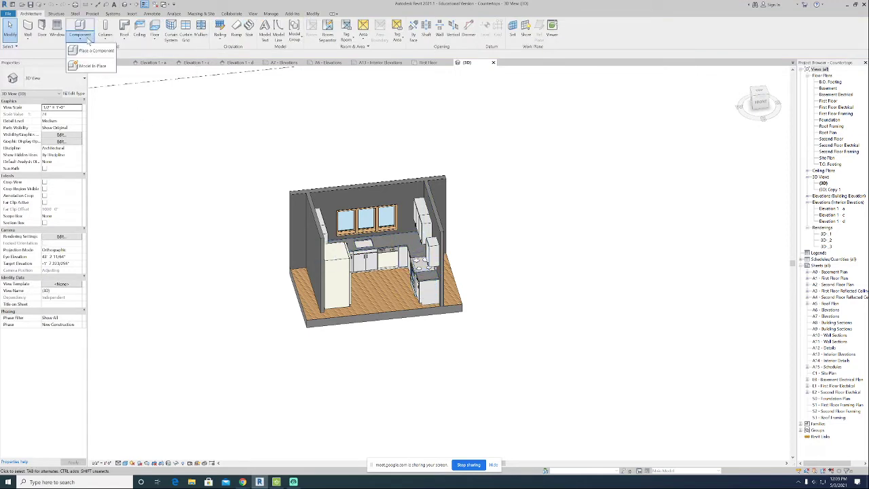
left_click(236, 174)
mouse_move(322, 183)
middle_mouse_down()
mouse_move(386, 160)
mouse_move(379, 156)
middle_mouse_up()
mouse_move(748, 103)
left_mouse_down()
mouse_move(709, 92)
mouse_move(657, 104)
left_mouse_up()
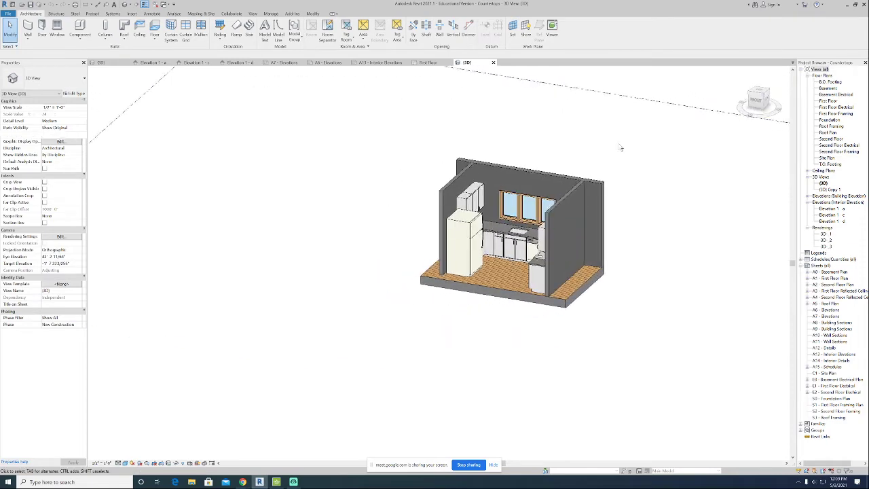
middle_click_drag(342, 219, 314, 227)
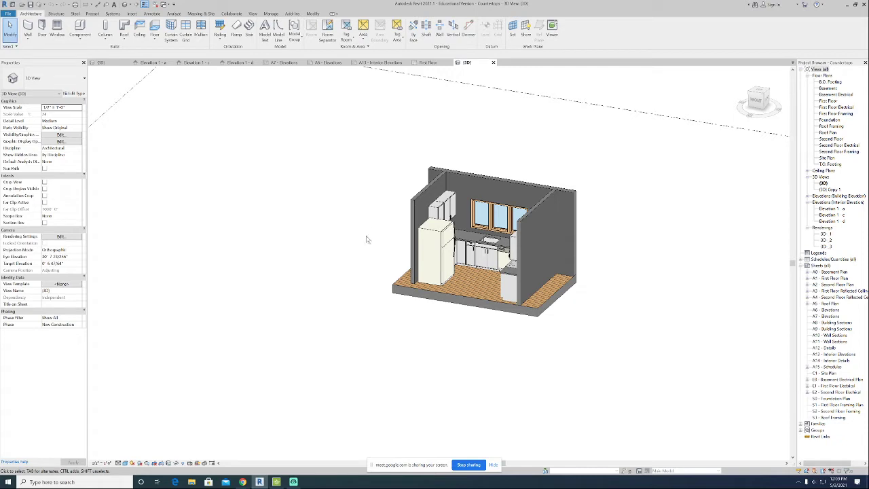
middle_click_drag(367, 241, 289, 262)
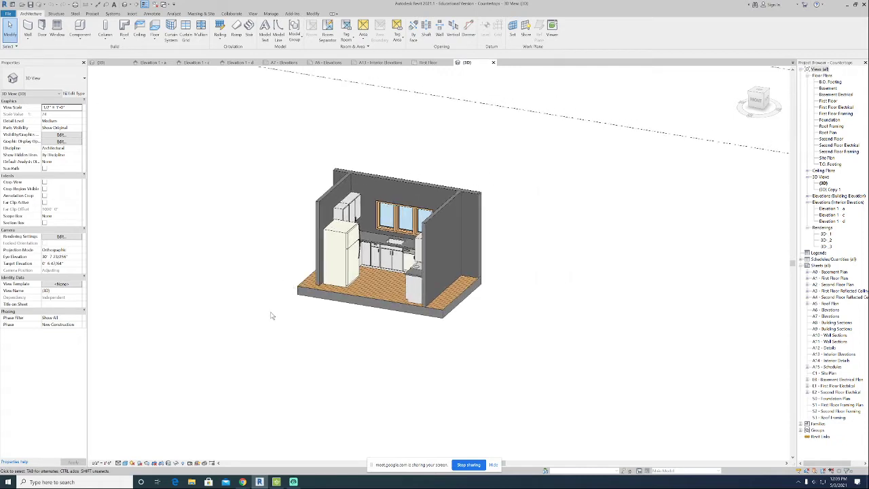
middle_click_drag(305, 329, 304, 343)
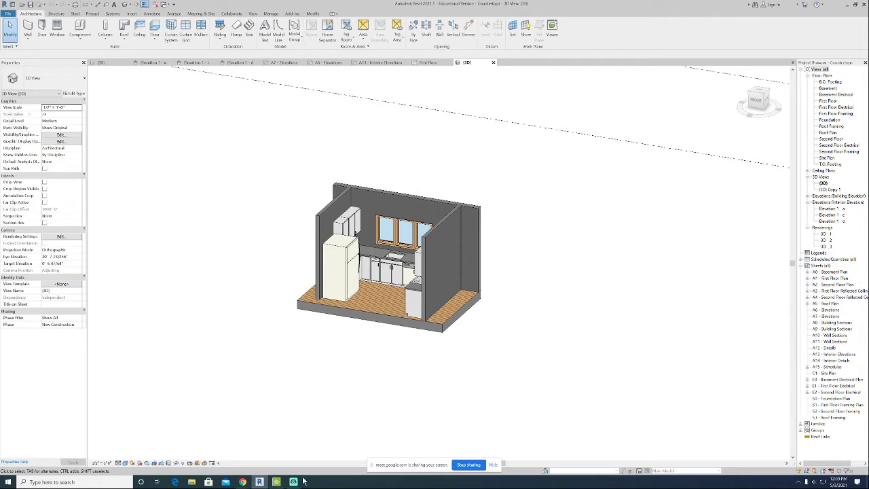
Open the attached Architecture_Residential Drawing PDF to examine the kitchen plan and elevations.
mouse_move(242, 482)
left_click(206, 448)
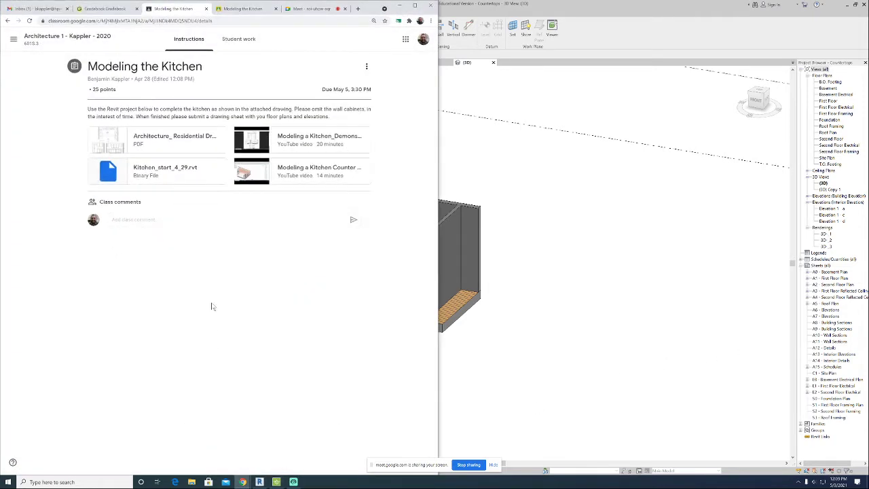
left_click(195, 144)
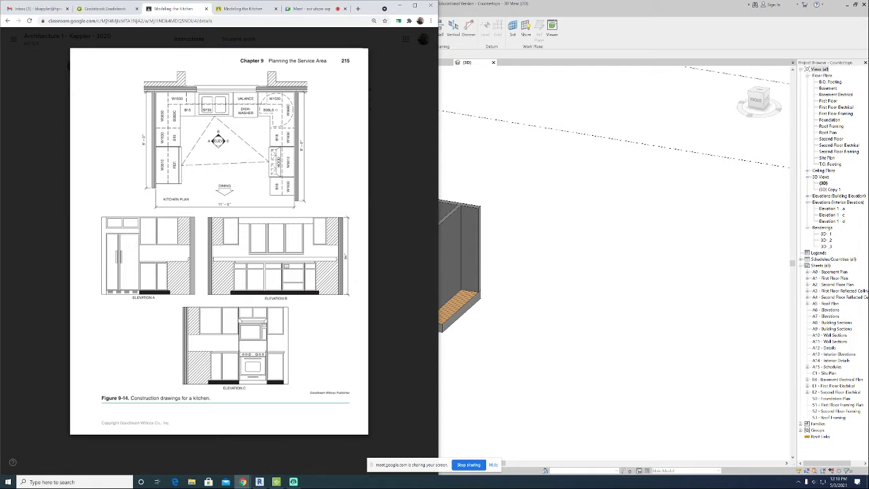
left_click(525, 191)
middle_click_drag(481, 247, 496, 257)
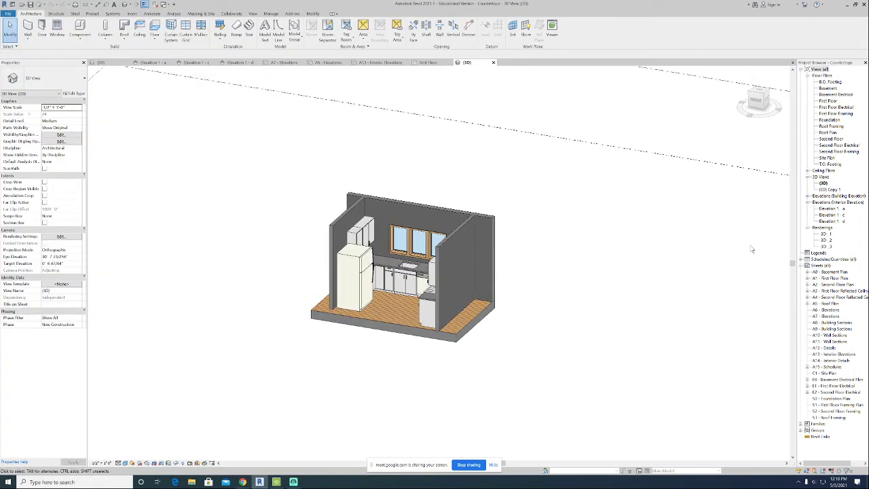
Open sheet A13 - Interior Elevations and try placing the First Floor plan view on it.
left_click(835, 354)
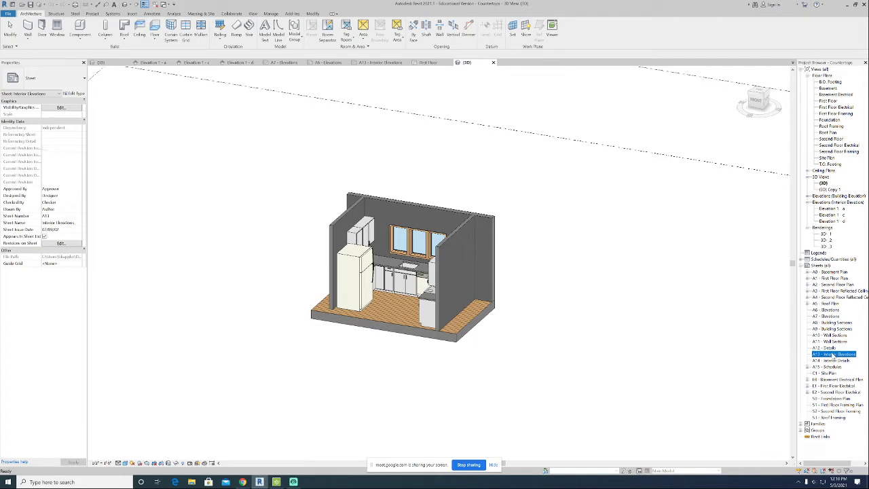
double_click(835, 354)
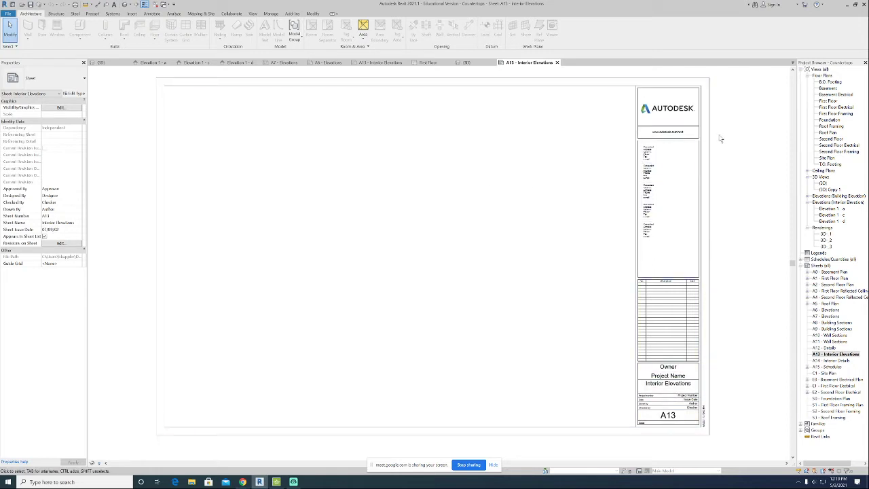
left_click_drag(828, 101, 460, 185)
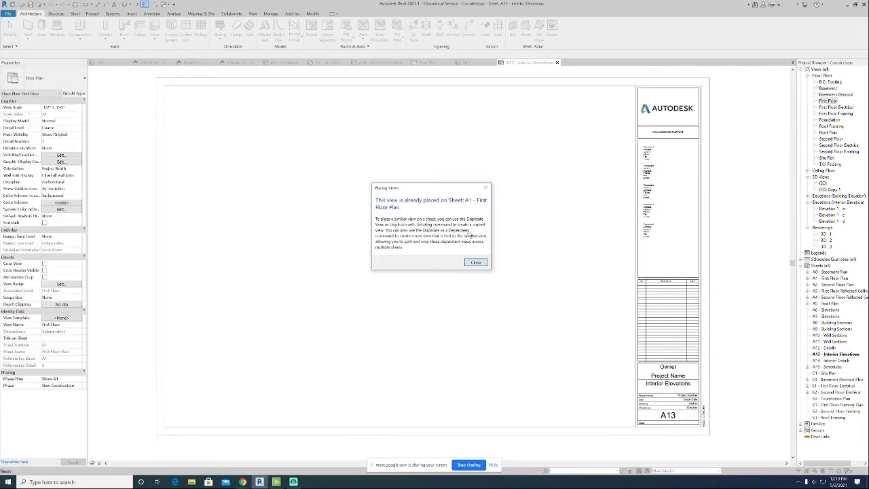
left_click(476, 262)
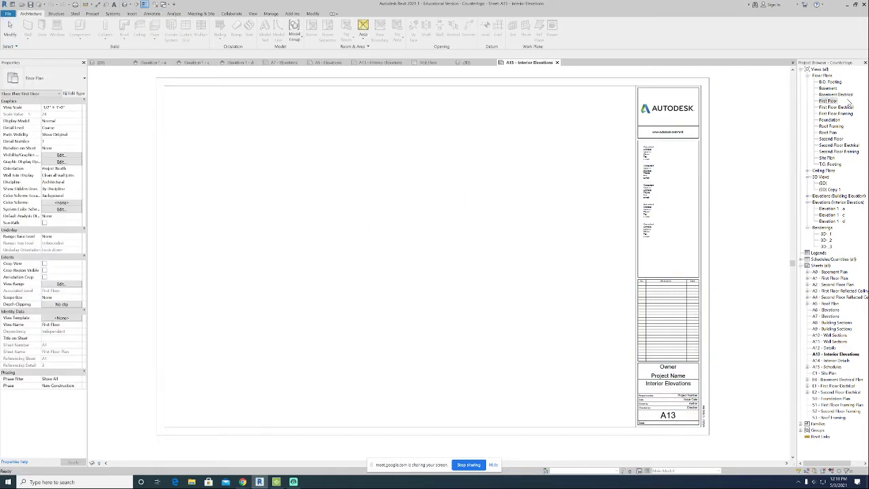
Open sheet A1 - First Floor Plan from the project browser.
left_click(809, 278)
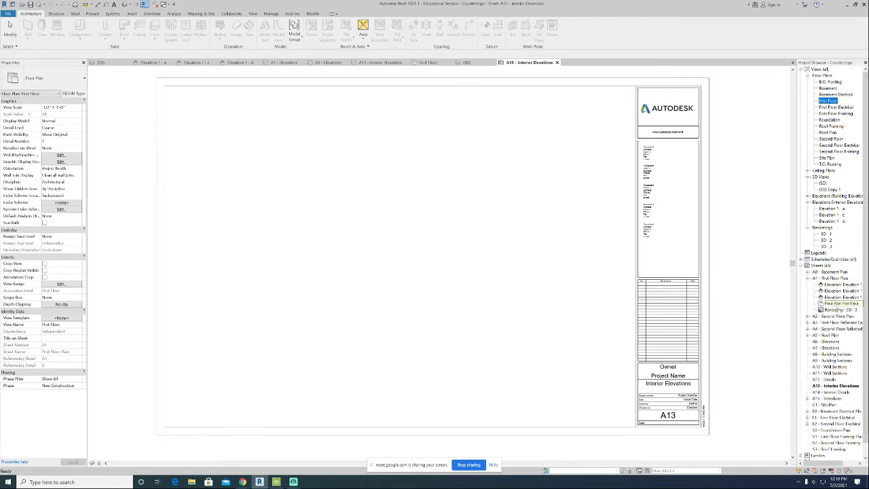
double_click(830, 279)
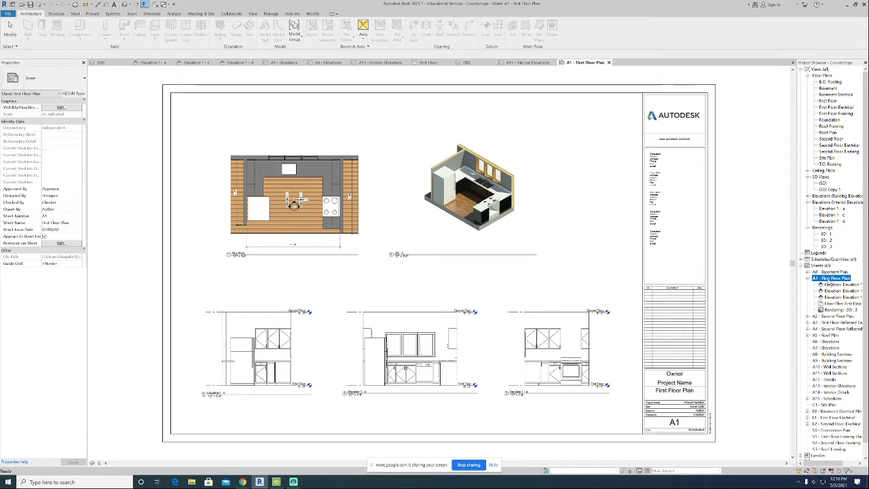
left_click(809, 279)
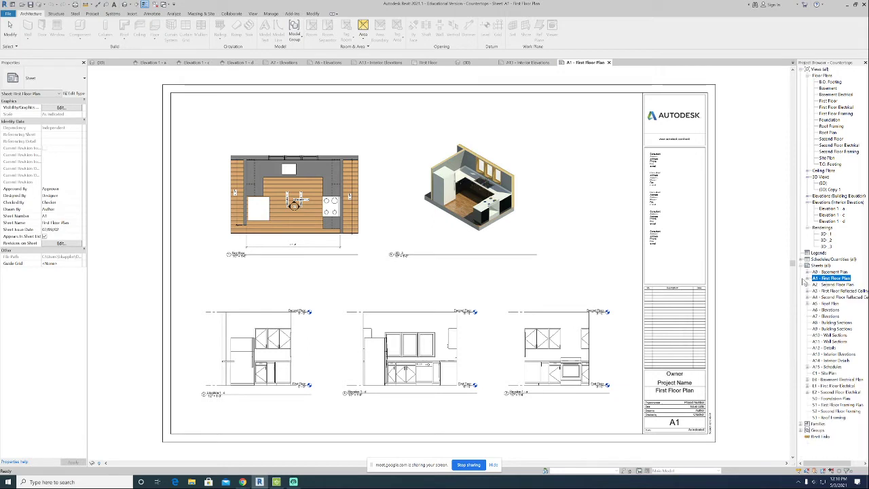
left_click(808, 279)
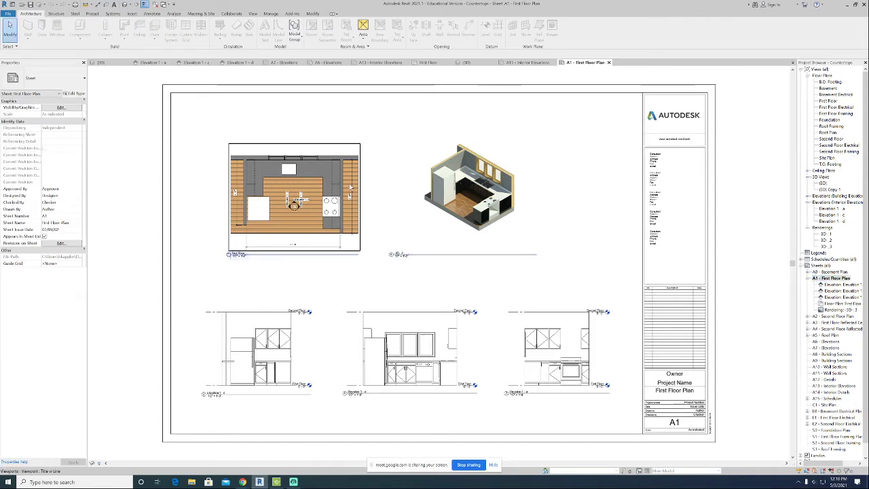
Delete the 3D view viewport from sheet A1.
left_click(445, 188)
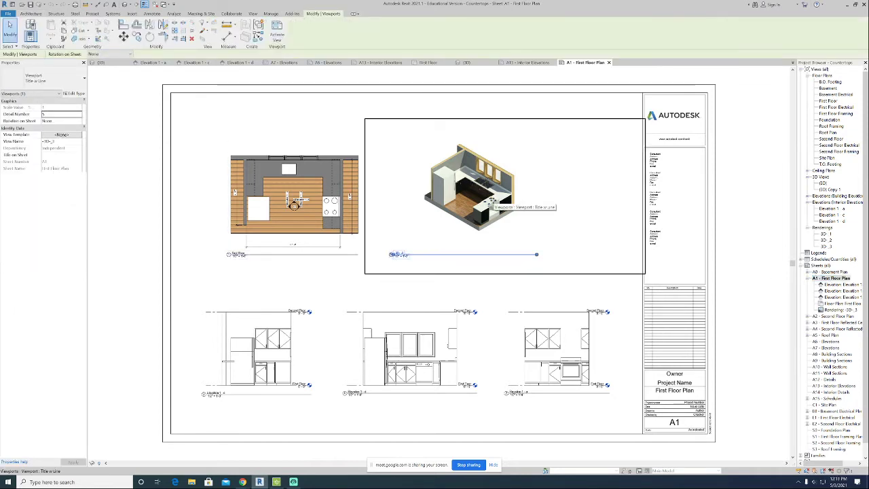
key("Delete")
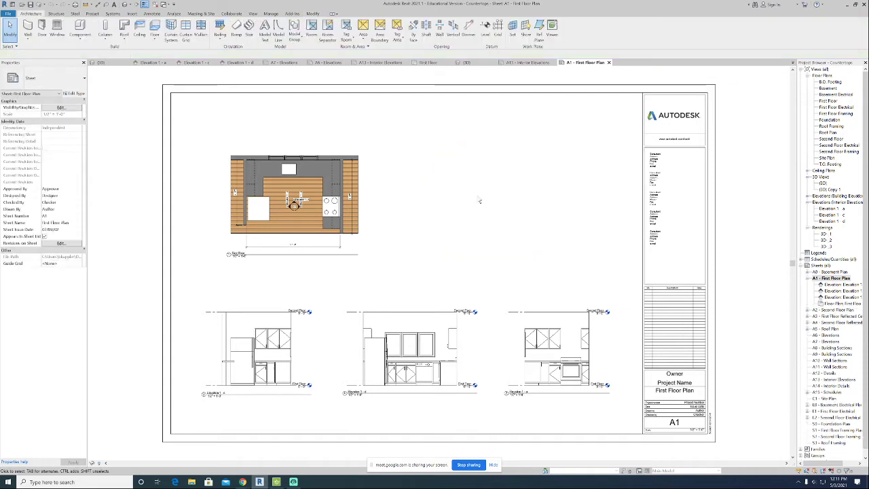
Move the First Floor plan viewport toward the middle of the sheet.
left_click_drag(304, 196, 440, 203)
scroll(433, 209, "up", 2)
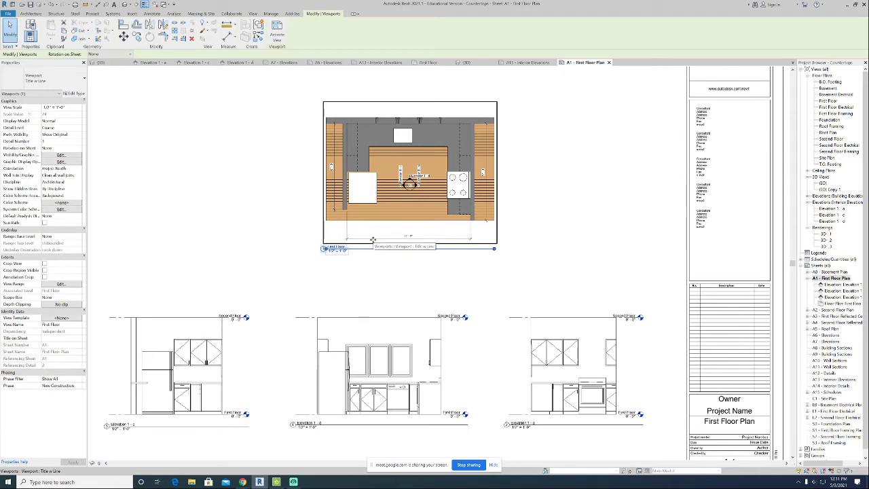
left_click(358, 297)
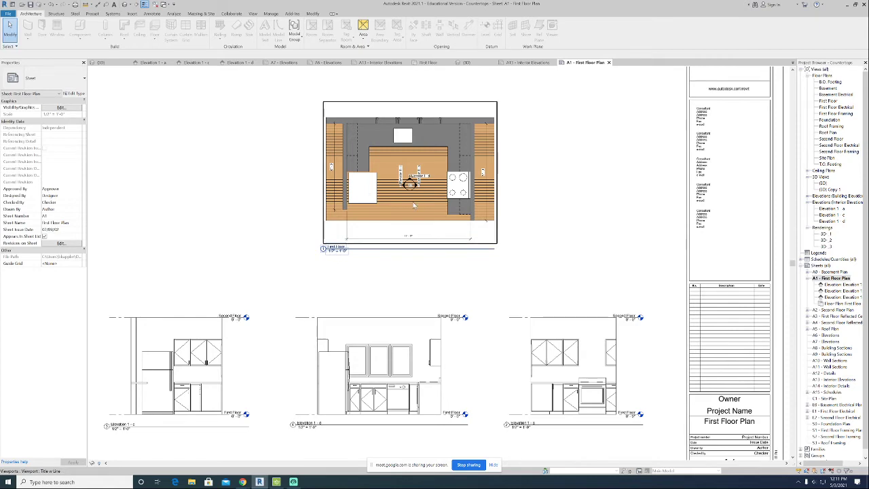
scroll(413, 205, "up", 4)
scroll(414, 206, "down", 2)
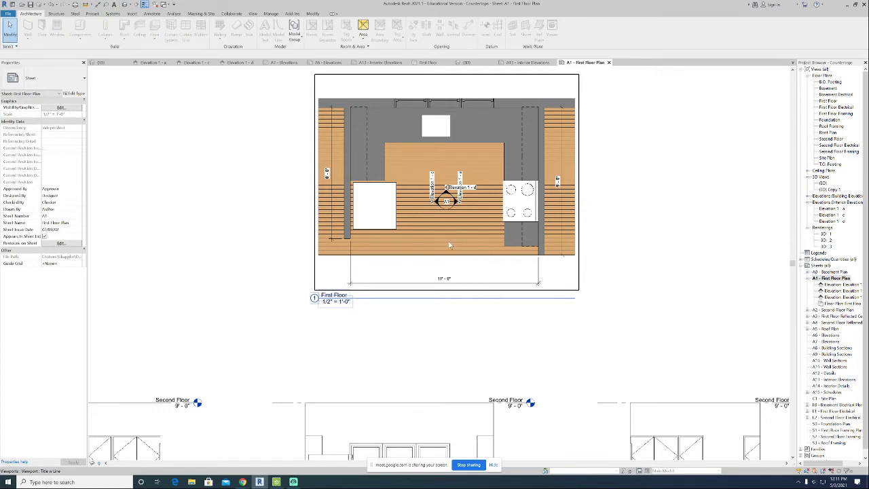
left_click(126, 5)
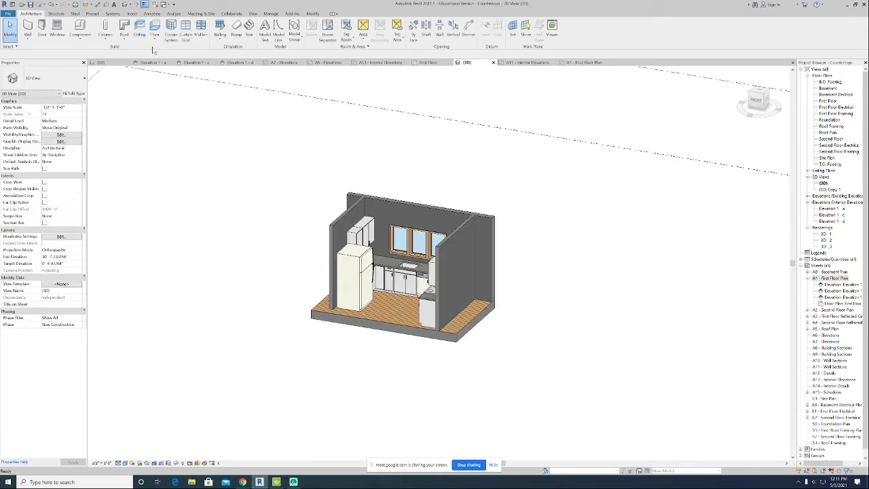
double_click(834, 278)
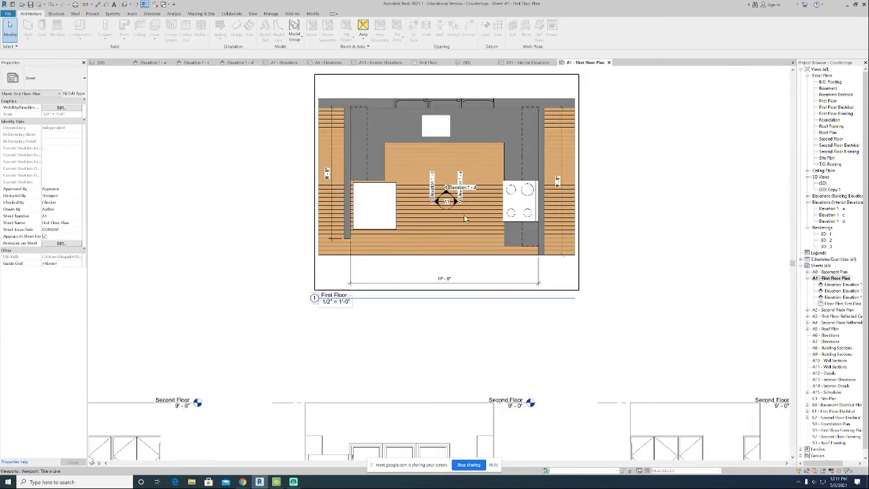
Reposition the First Floor plan viewport in the upper middle of sheet A1, above the elevation views.
middle_click_drag(438, 218, 422, 232)
scroll(351, 366, "down", 4)
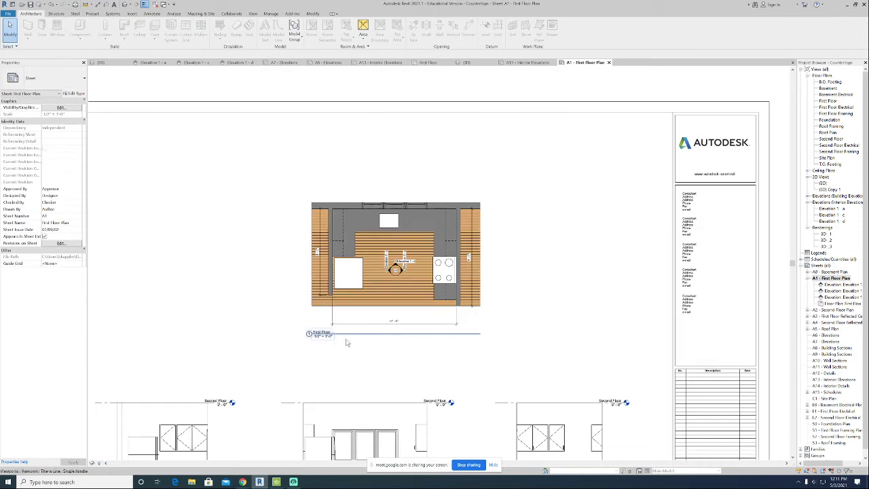
scroll(351, 346, "down", 2)
scroll(351, 346, "down", 2)
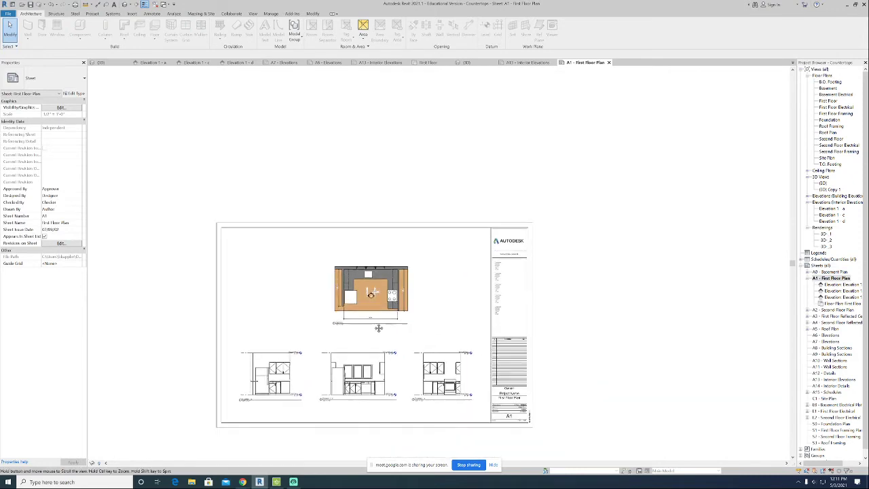
left_click(360, 280)
left_click_drag(372, 291, 359, 281)
left_click(435, 307)
Delete the three existing elevation viewports from the bottom of the sheet.
scroll(373, 275, "up", 3)
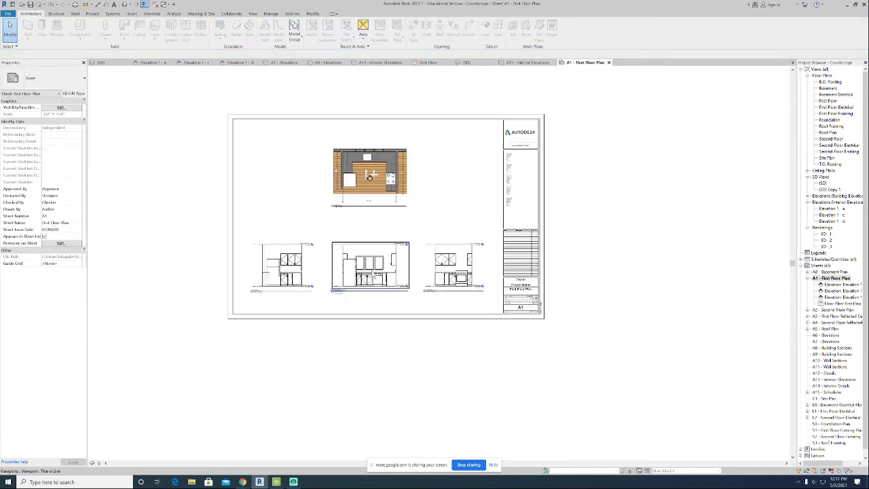
scroll(373, 274, "up", 5)
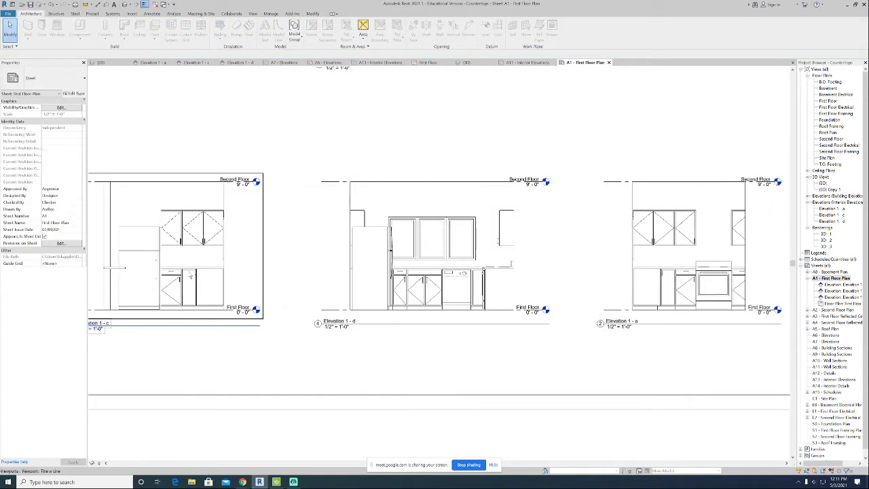
left_click(191, 274)
scroll(334, 276, "down", 3)
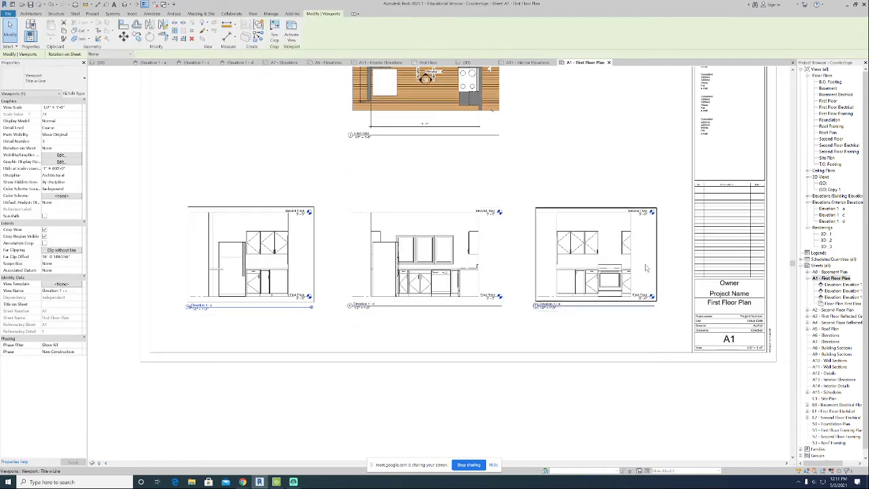
left_click(265, 321)
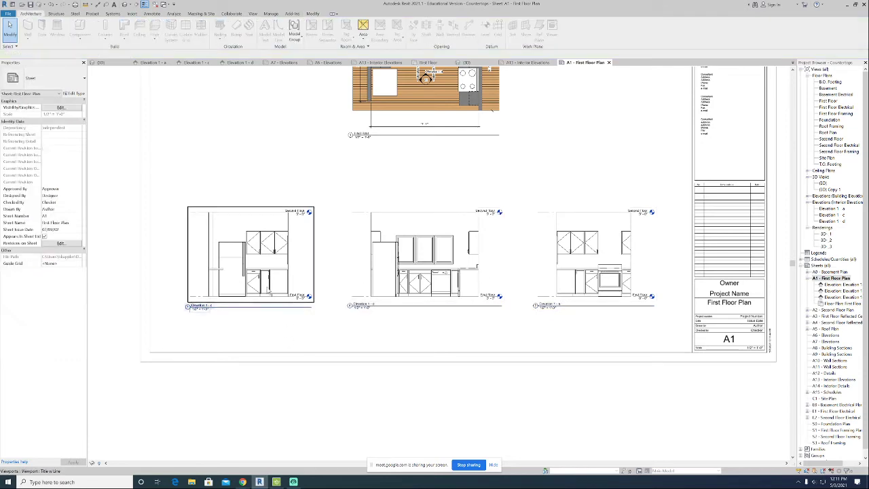
left_click(267, 287)
key("Delete")
left_click(438, 264)
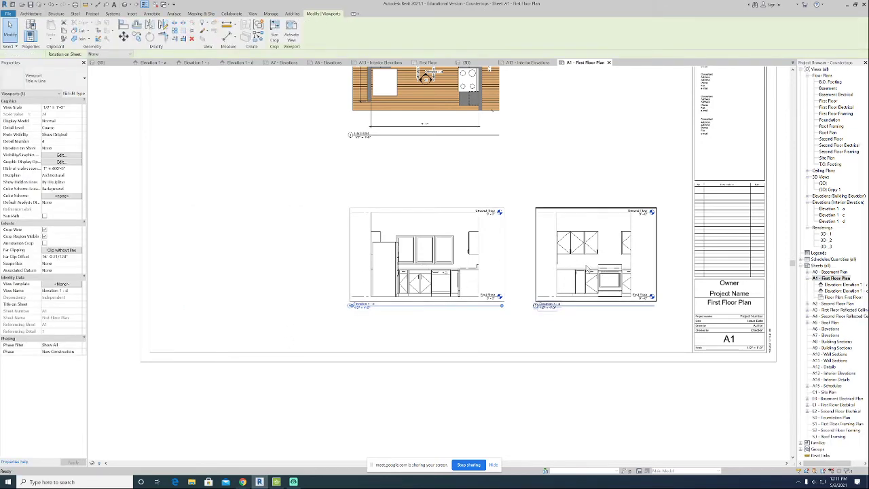
key("Delete")
key("Delete")
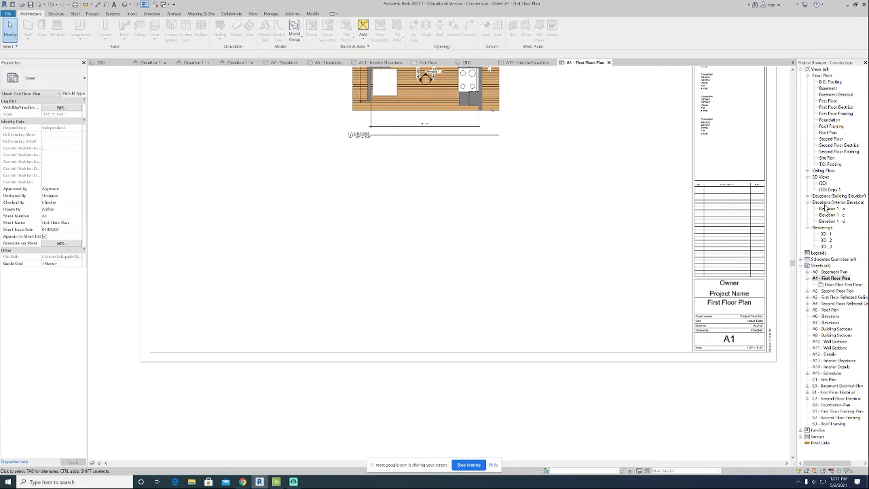
Place interior elevations Elevation 1-a, Elevation 1-c and Elevation 1-d side by side below the floor plan.
left_click_drag(825, 208, 246, 265)
left_click(832, 214)
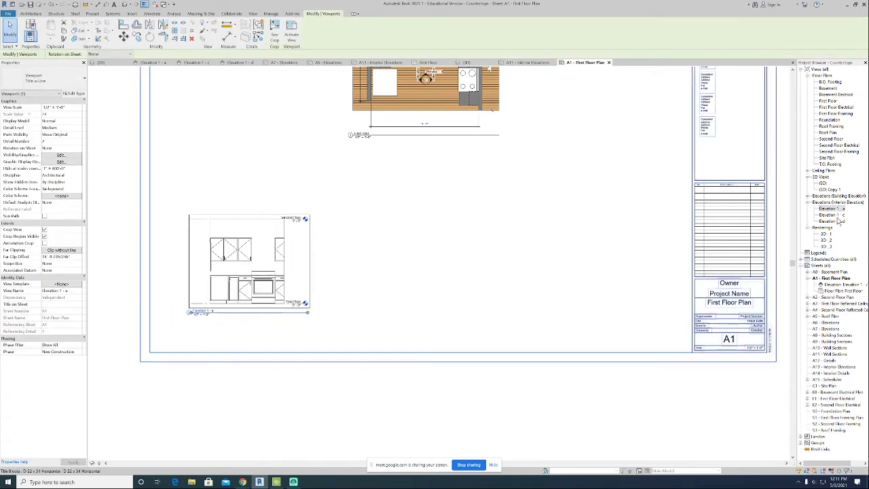
left_click(400, 267)
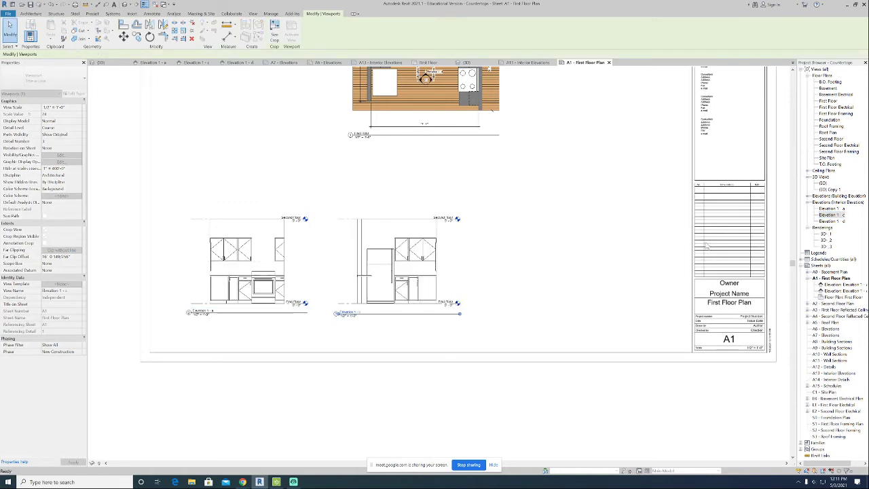
left_click(833, 222)
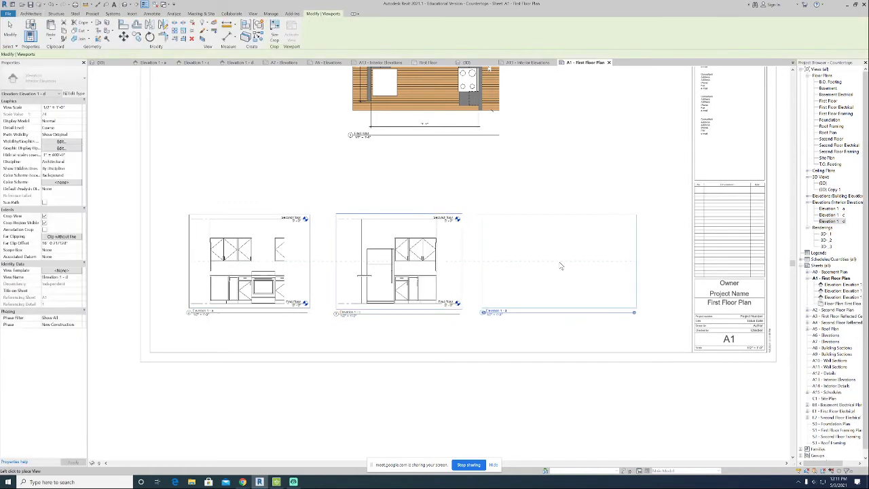
left_click(560, 266)
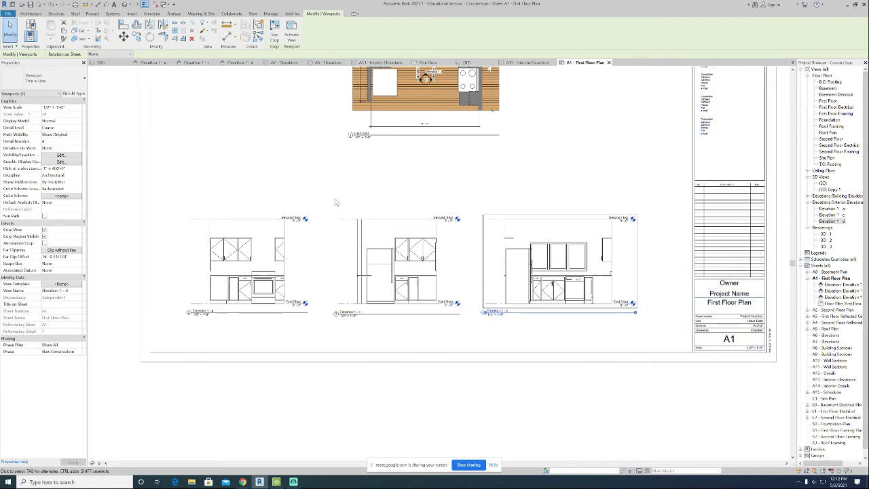
Activate the Elevation 1-a viewport and try the Consistent Colors visual style before returning to Hidden Line.
left_click(275, 263)
right_click(274, 264)
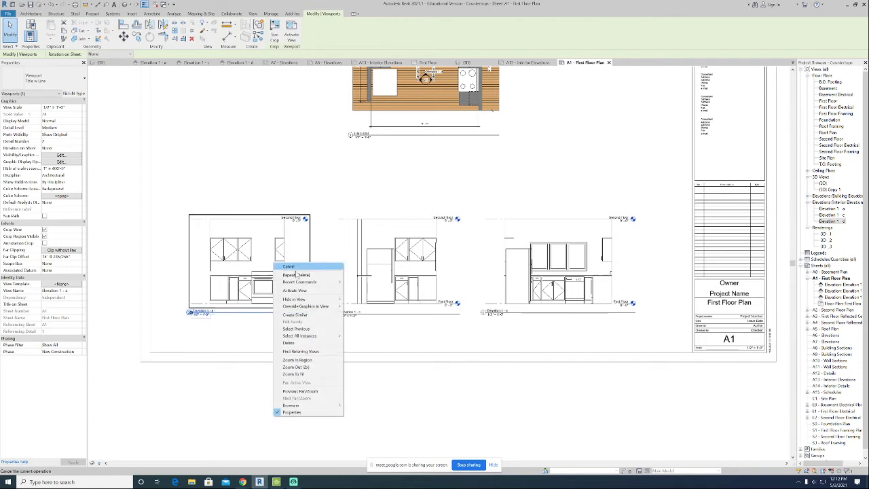
left_click(301, 291)
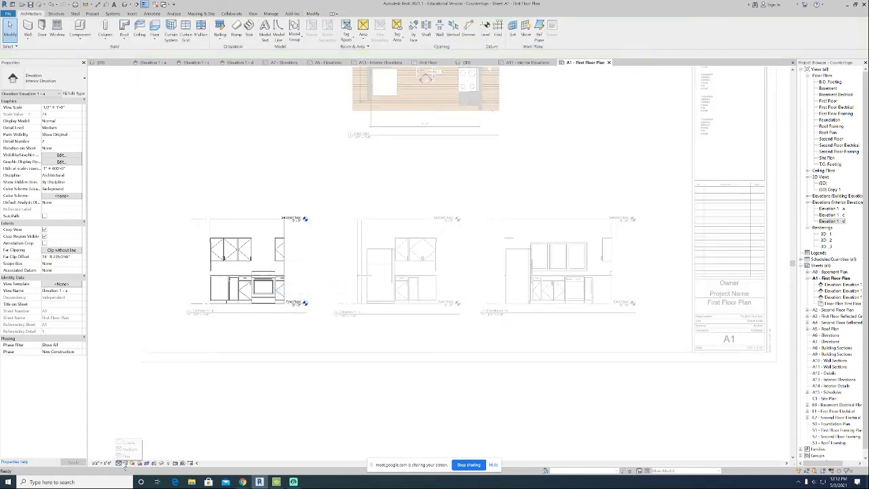
left_click(125, 462)
left_click(143, 449)
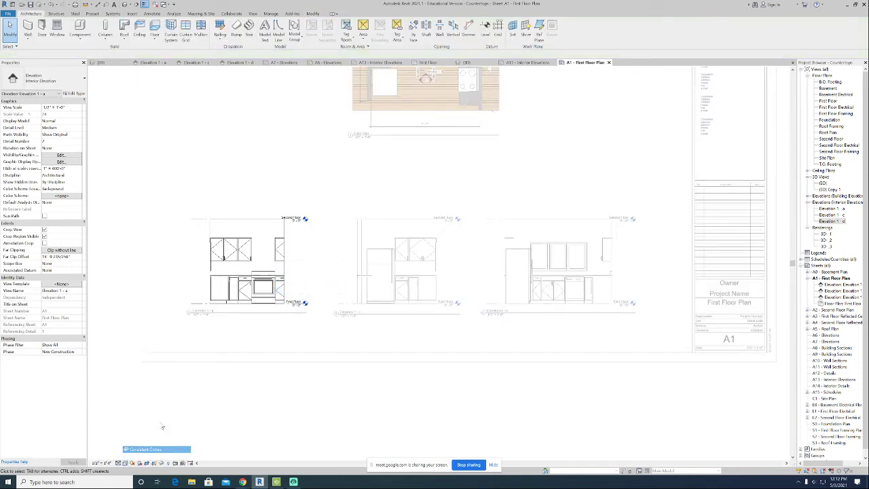
left_click(126, 463)
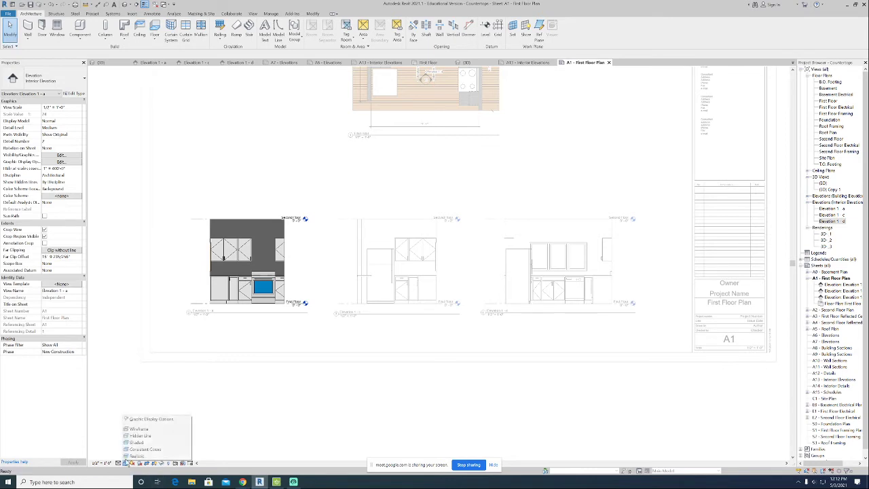
left_click(140, 436)
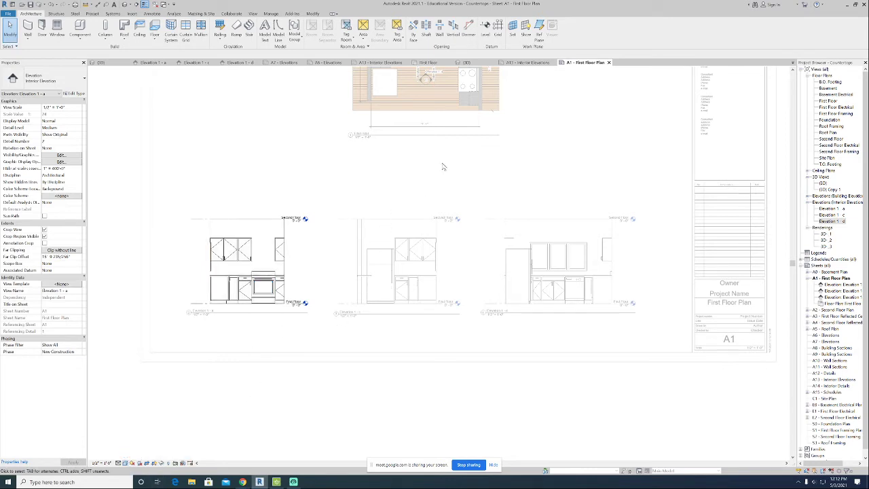
Deactivate the elevation view to return to editing the sheet.
scroll(442, 219, "up", 3)
right_click(419, 245)
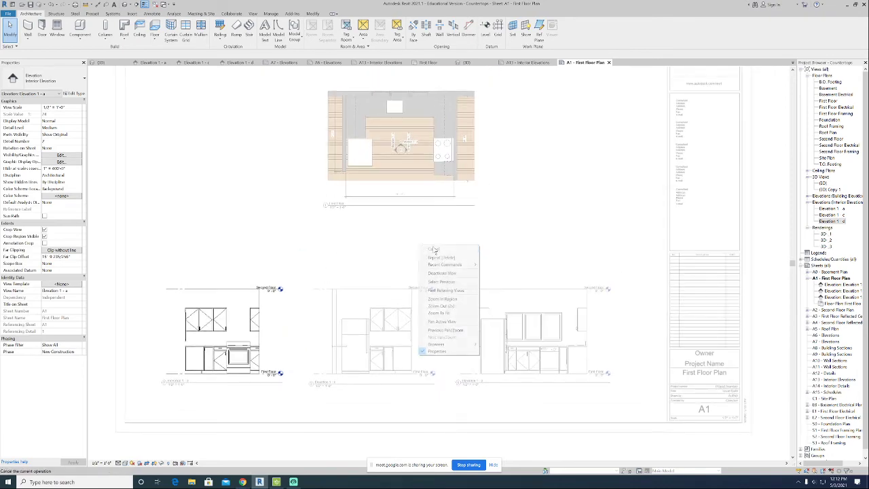
left_click(443, 272)
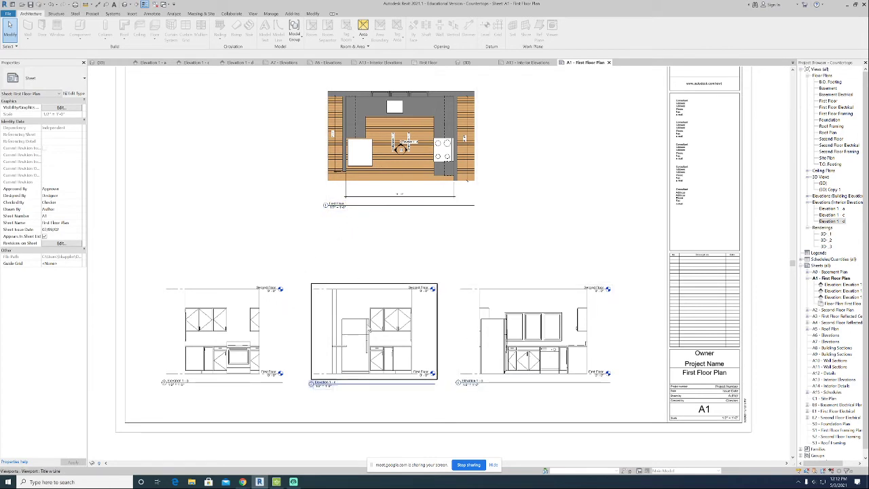
Rearrange the elevation viewports into the order Elevation 1-c, Elevation 1-d, Elevation 1-a along the bottom of the sheet.
left_click(355, 321)
left_click(257, 331)
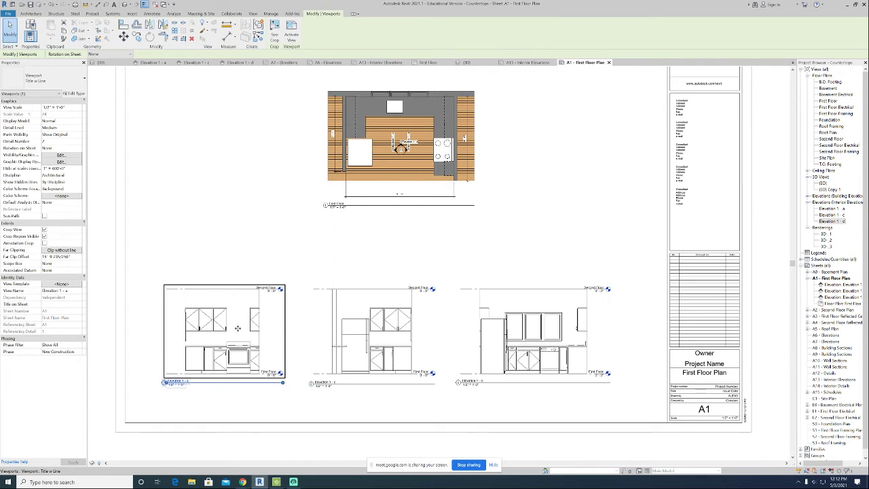
left_click_drag(238, 328, 237, 211)
left_click(362, 335)
left_click_drag(362, 335, 235, 346)
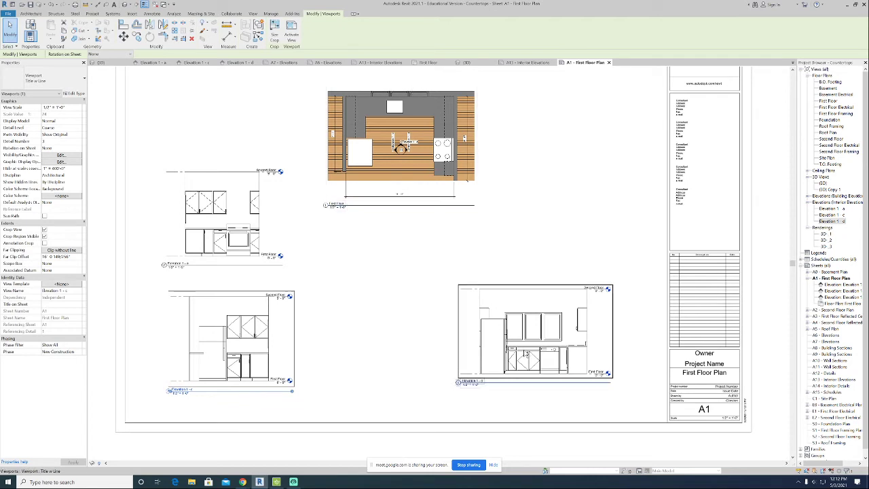
left_click_drag(560, 346, 422, 352)
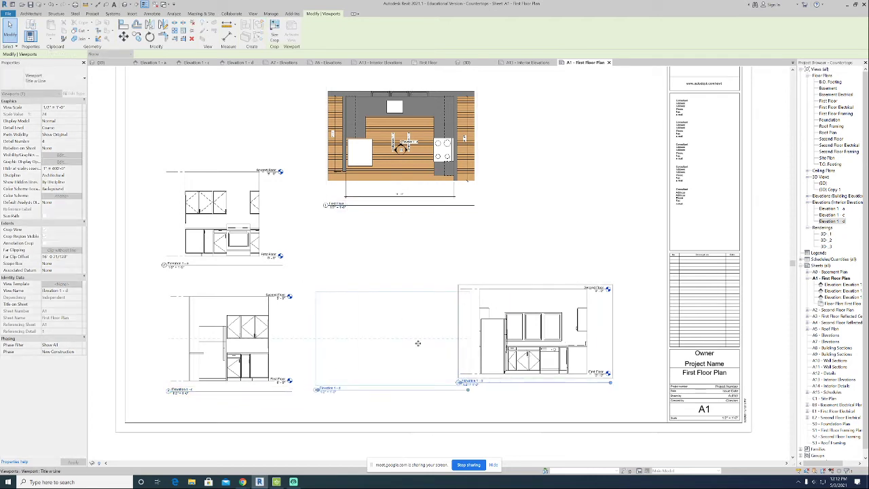
left_click_drag(231, 208, 570, 332)
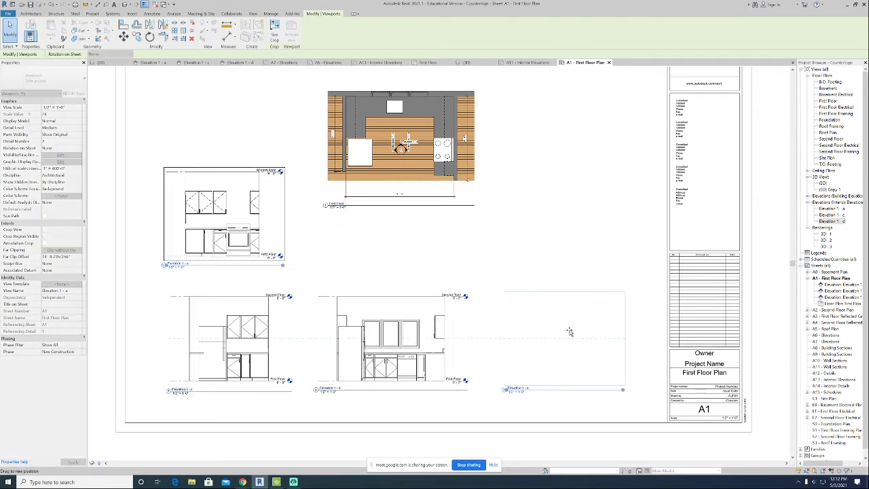
left_click(431, 235)
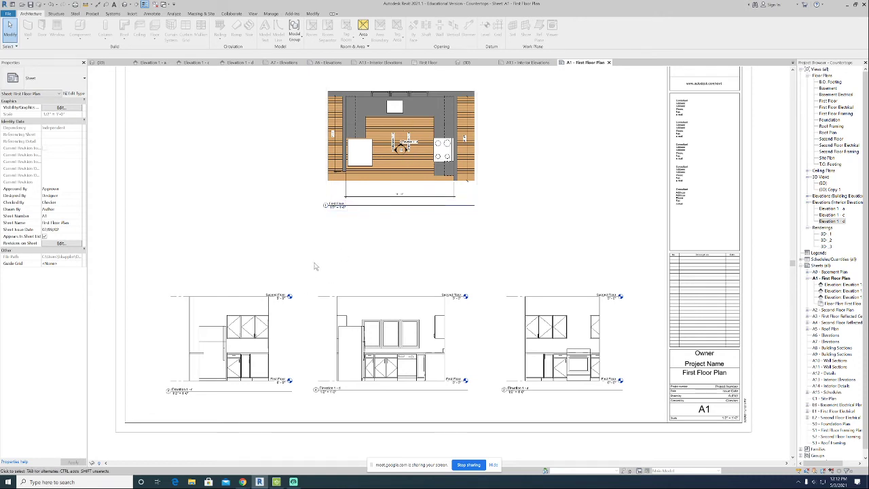
Adjust the three elevation viewports vertically so they line up in one row.
left_click(242, 360)
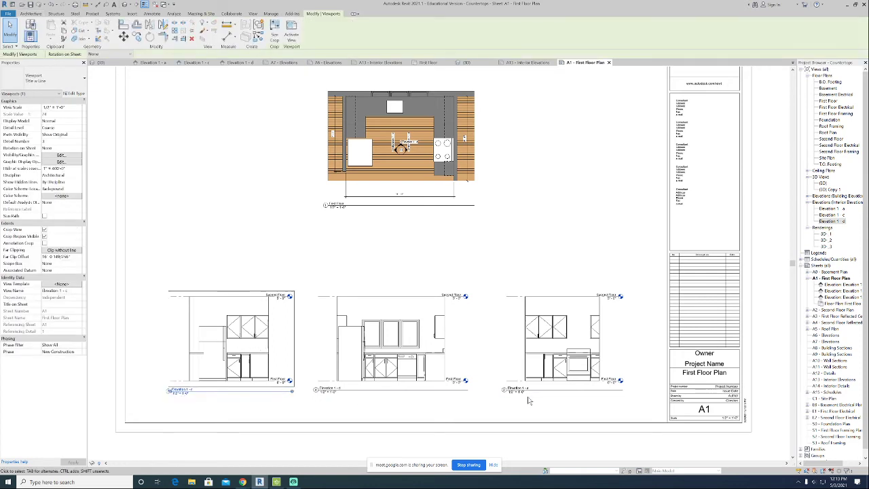
left_click_drag(227, 311, 224, 235)
left_click_drag(385, 345, 391, 314)
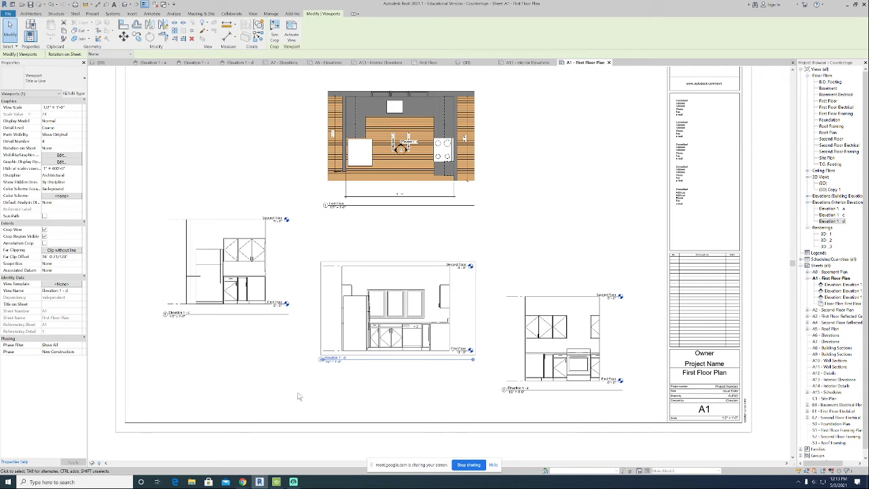
left_click(231, 275)
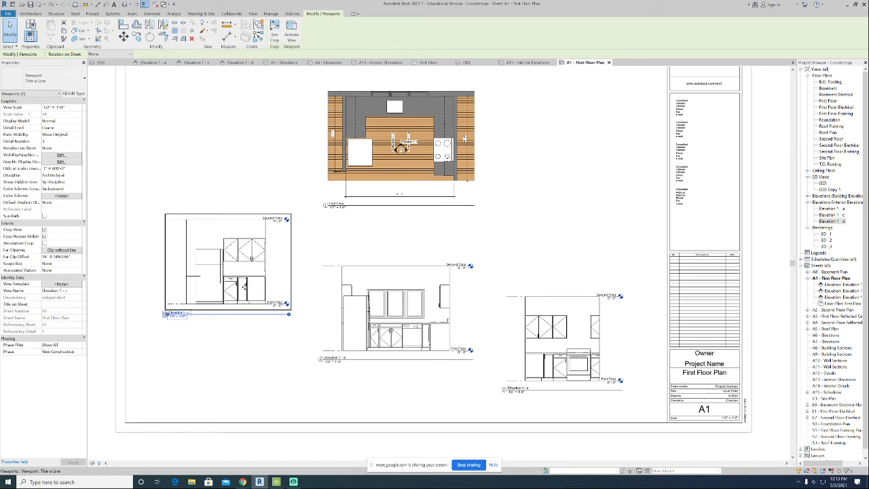
left_click_drag(238, 259, 246, 307)
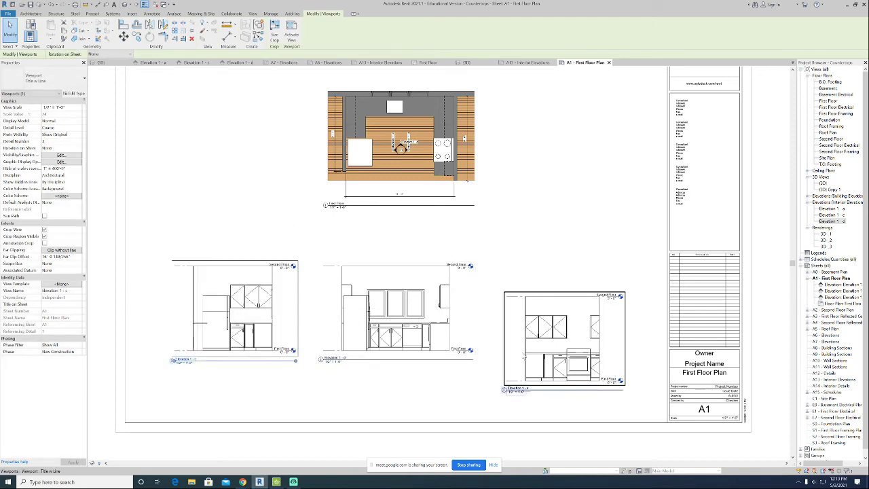
left_click_drag(556, 353, 566, 327)
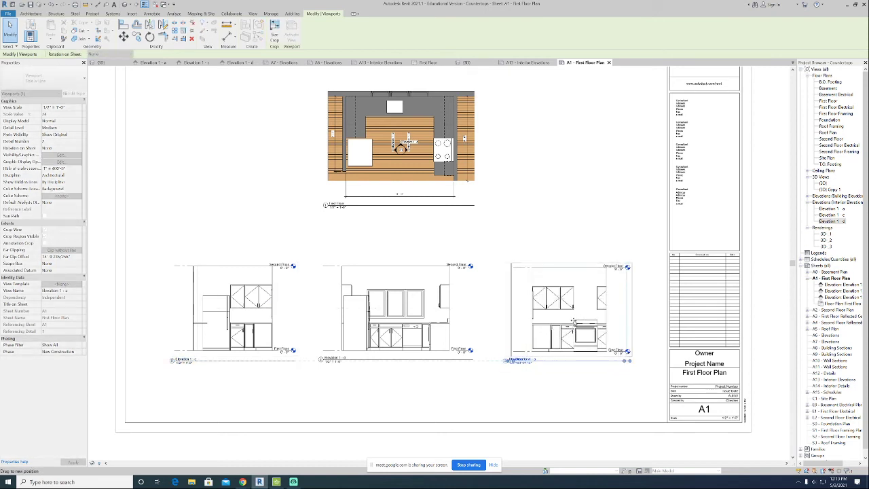
Select all three elevation viewports together and shift the row slightly lower on the sheet.
left_click(571, 393)
left_click_drag(571, 392, 241, 264)
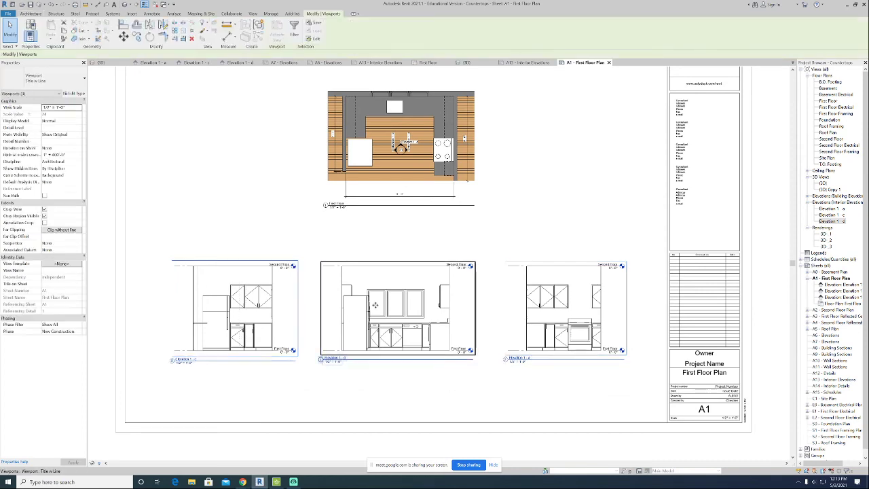
left_click_drag(375, 302, 378, 328)
left_click(662, 245)
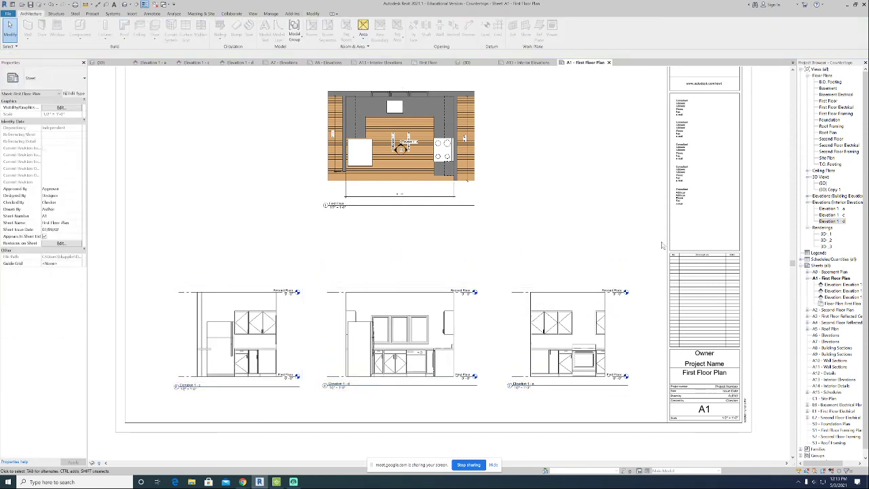
Open the Print dialog for sheet A1.
scroll(581, 259, "down", 3)
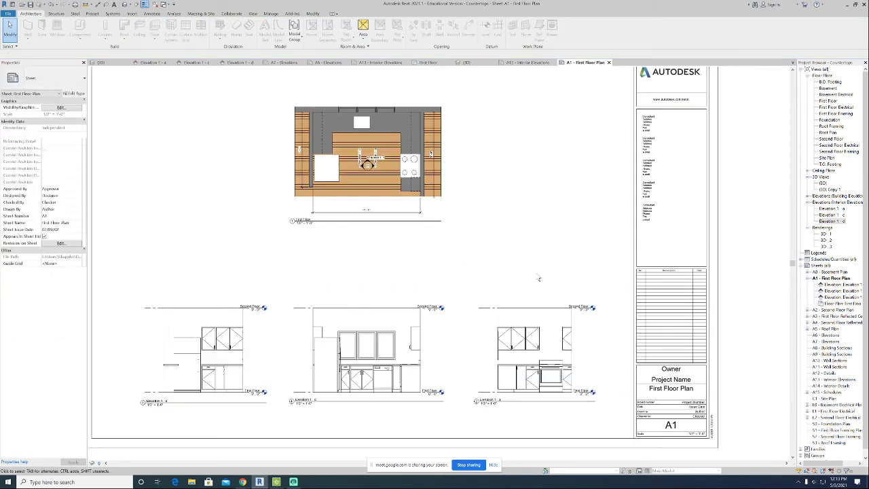
scroll(537, 224, "up", 1)
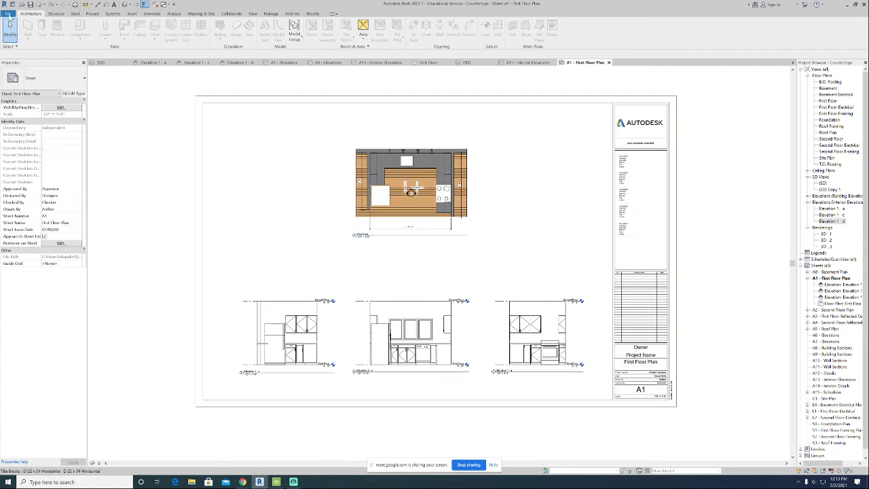
left_click(8, 13)
left_click(25, 143)
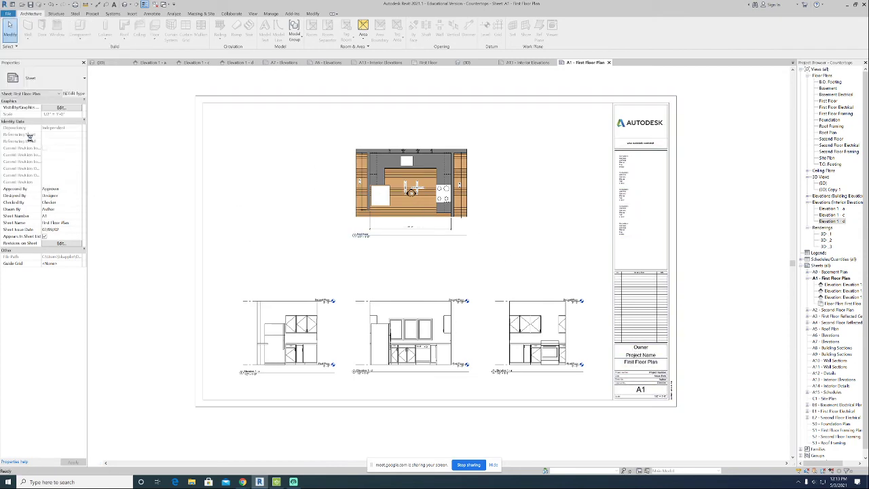
left_click(476, 250)
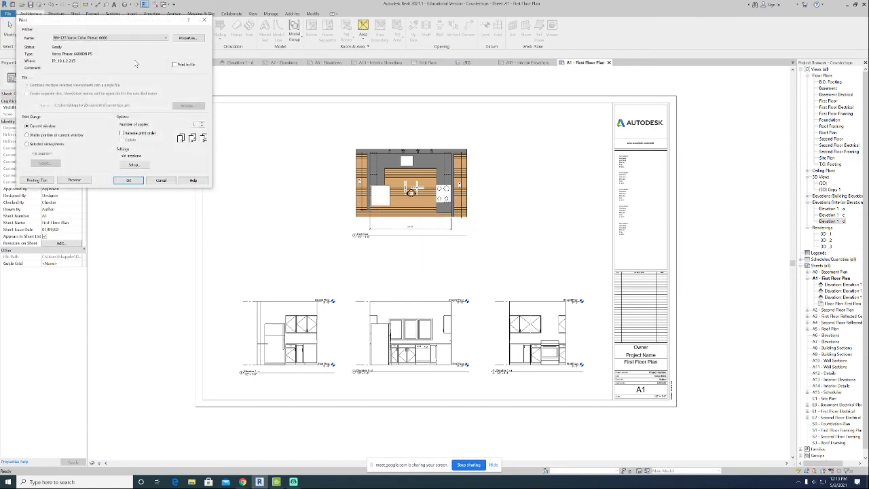
Choose Adobe PDF as the printer and set up the page centred at 100% zoom, saving the settings for future sessions.
left_click(126, 39)
left_click(85, 47)
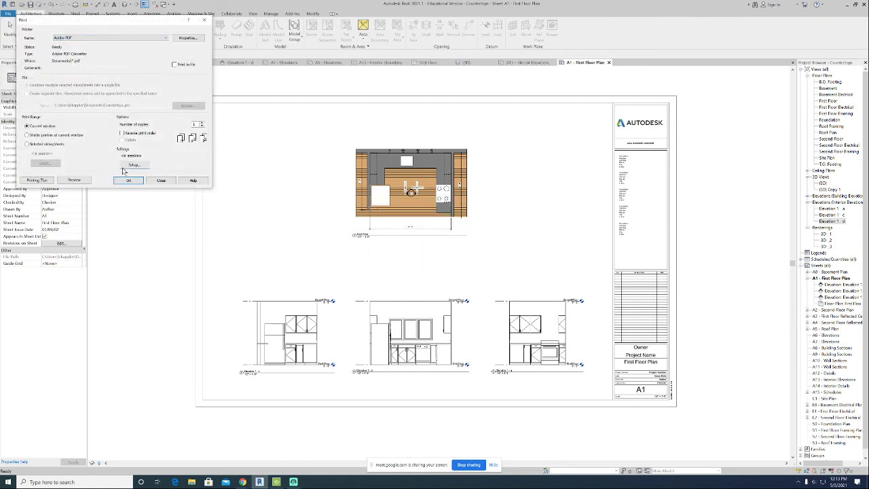
left_click(134, 165)
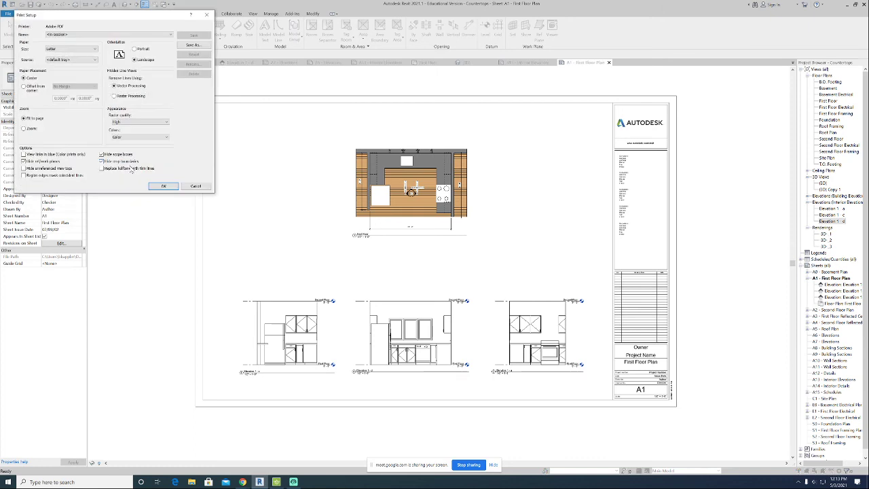
left_click(27, 130)
left_click(31, 79)
left_click(151, 186)
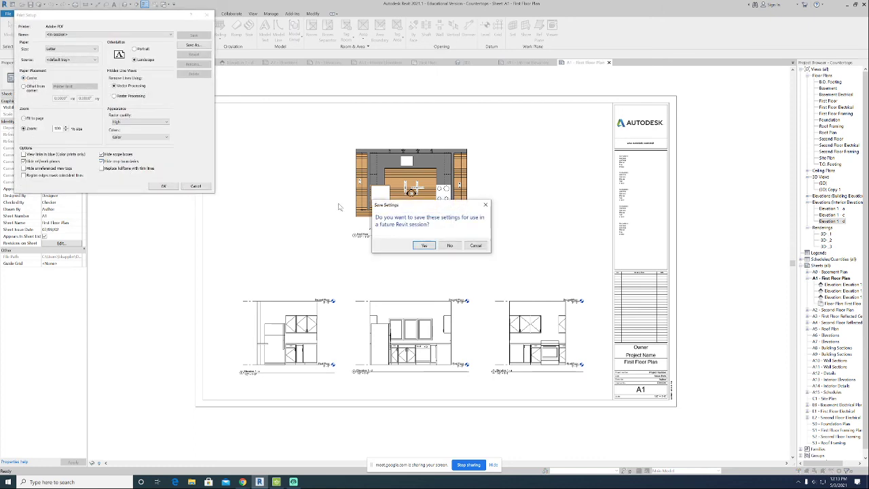
left_click(423, 246)
left_click(292, 170)
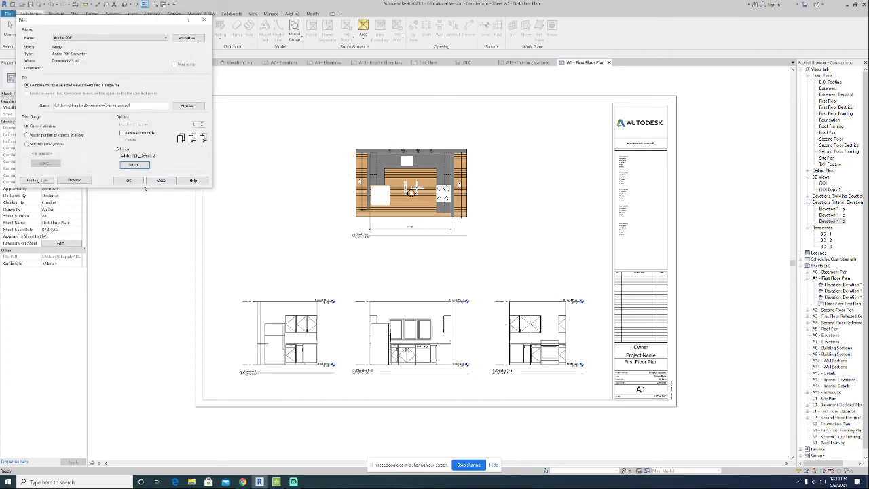
Print sheet A1 to PDF, saving it as Countertops.pdf on the Desktop.
left_click(129, 181)
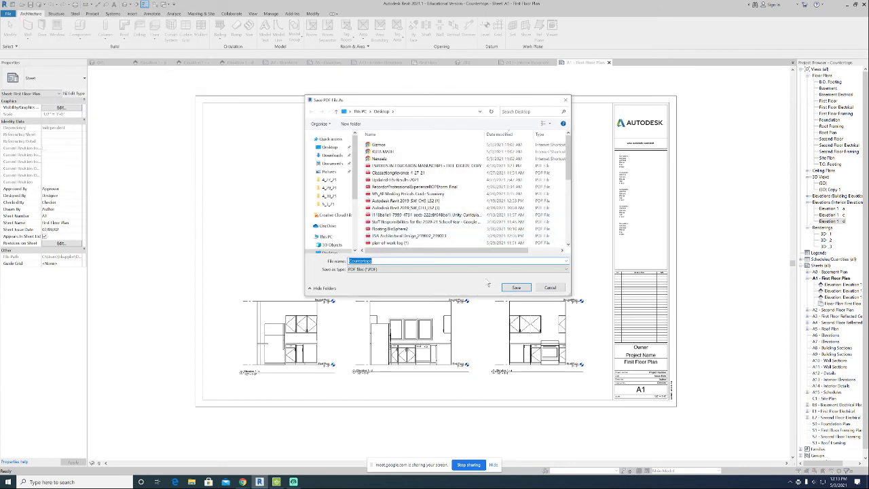
left_click(518, 288)
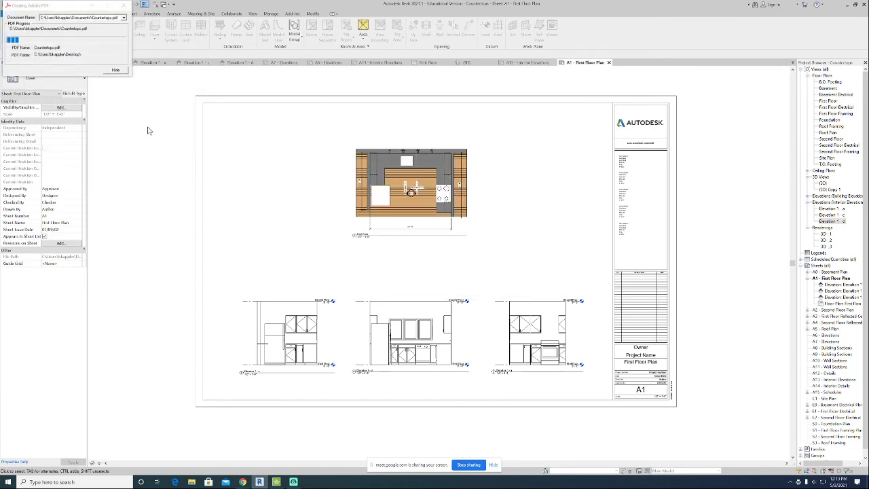
middle_click_drag(451, 249, 447, 271)
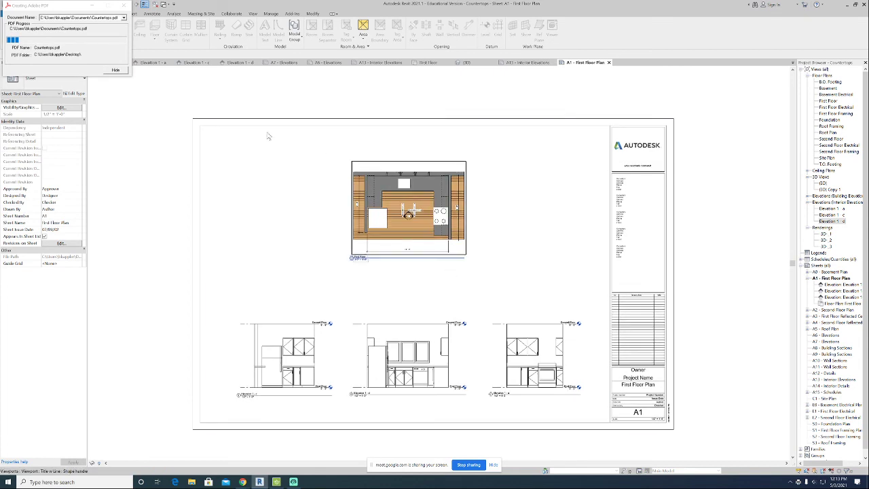
left_click_drag(54, 4, 110, 197)
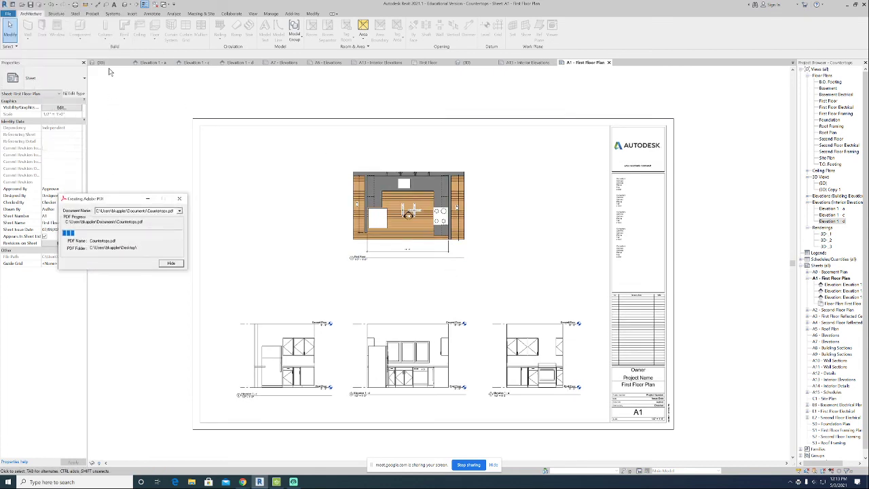
left_click(125, 4)
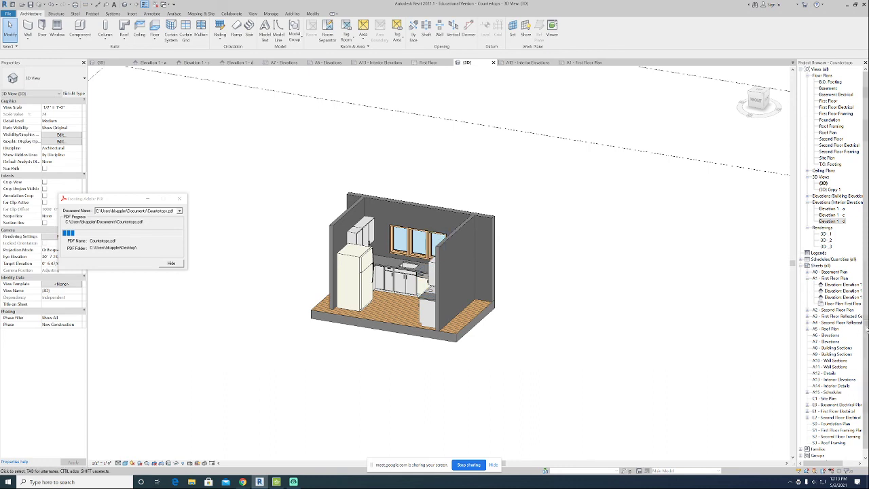
double_click(834, 278)
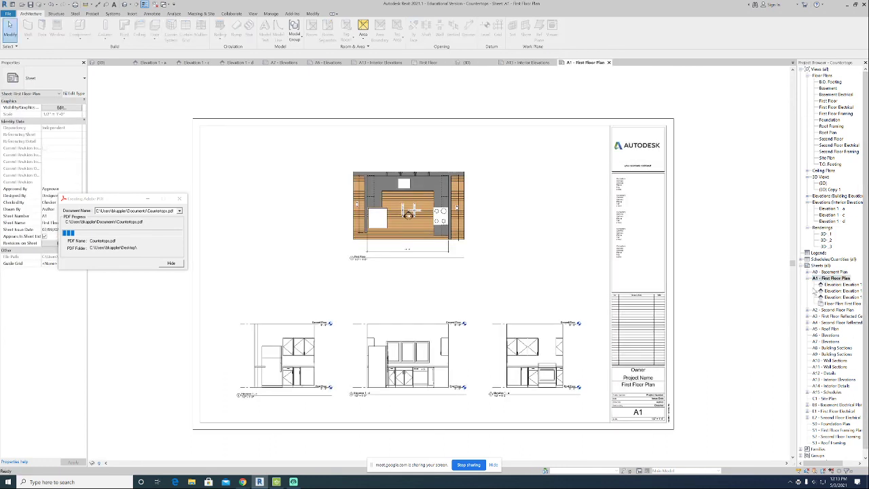
left_click(427, 188)
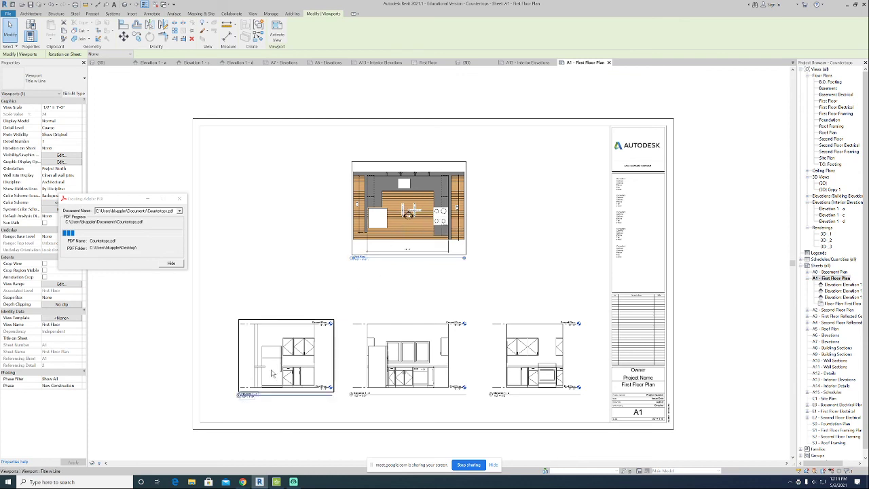
left_click(546, 369)
left_click(416, 360)
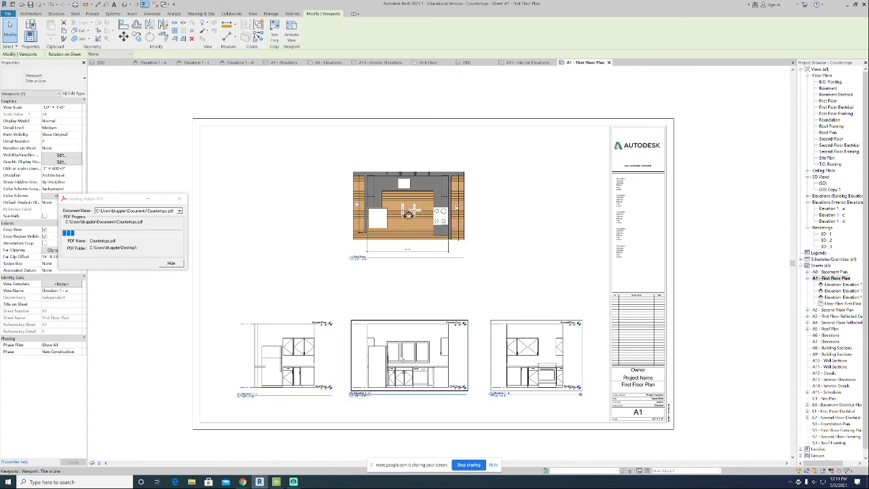
left_click(382, 306)
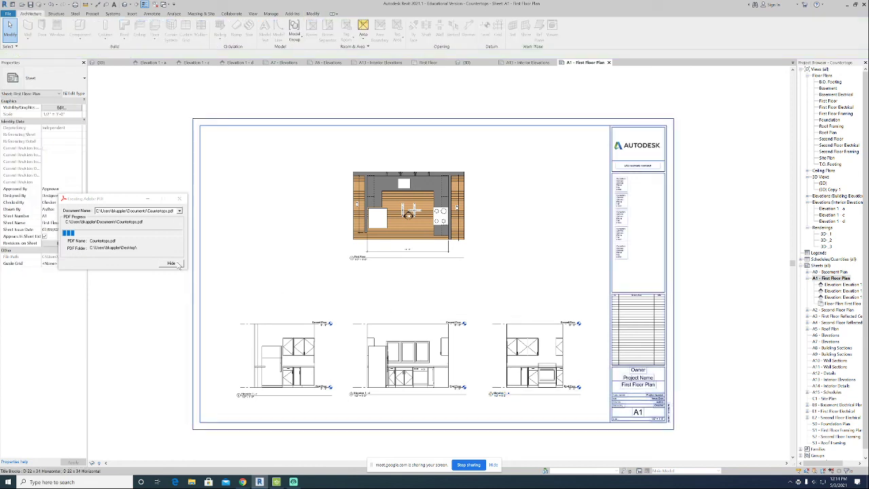
left_click(469, 464)
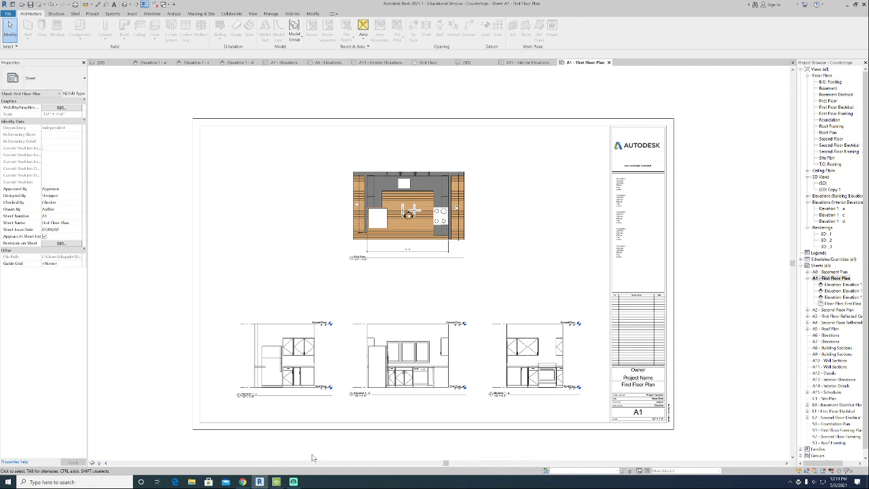